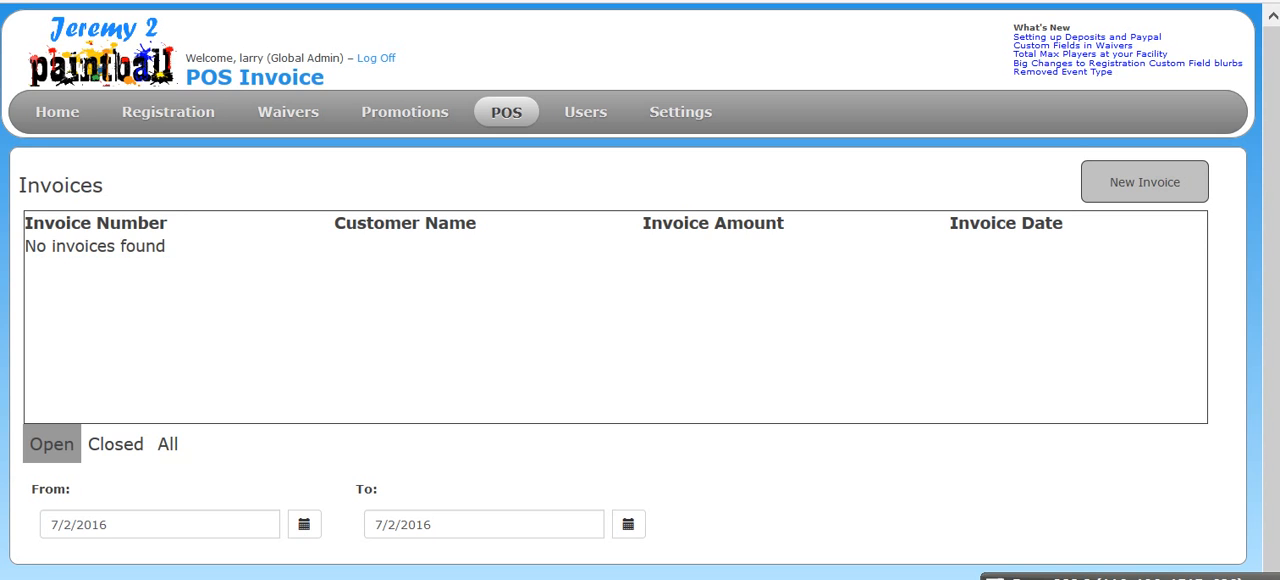
- Start a new invoice, add the Standard Walk-Up item and set its quantity to 4
{"action": "left_click", "coordinate": [1118, 190]}
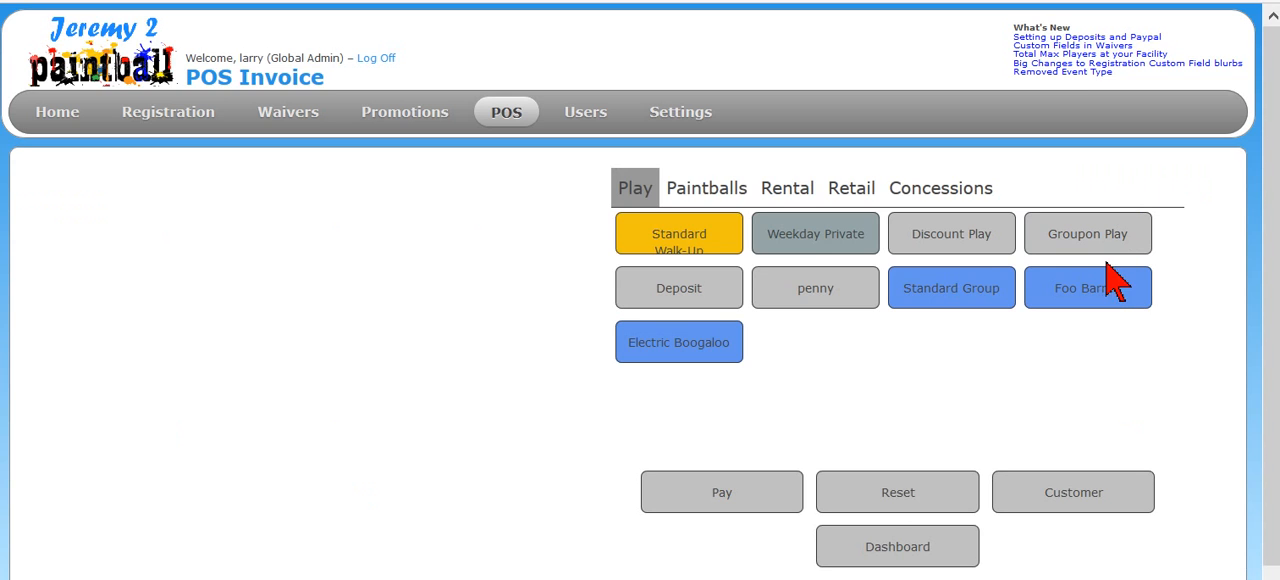
{"action": "left_click", "coordinate": [690, 235]}
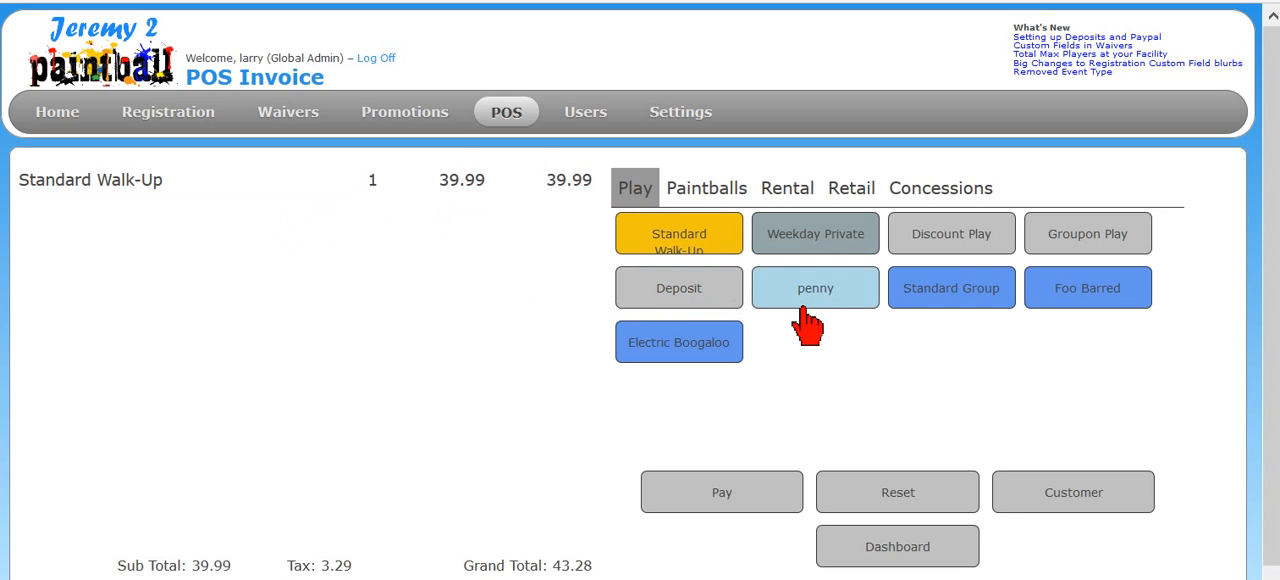
{"action": "left_click", "coordinate": [399, 183]}
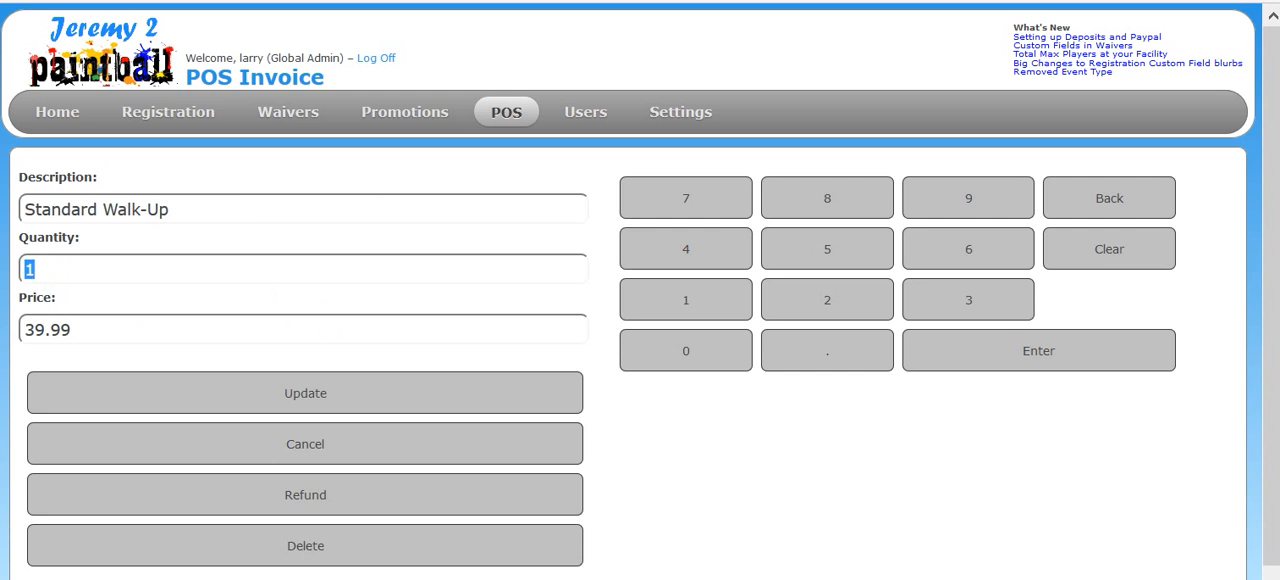
{"action": "type", "text": "4"}
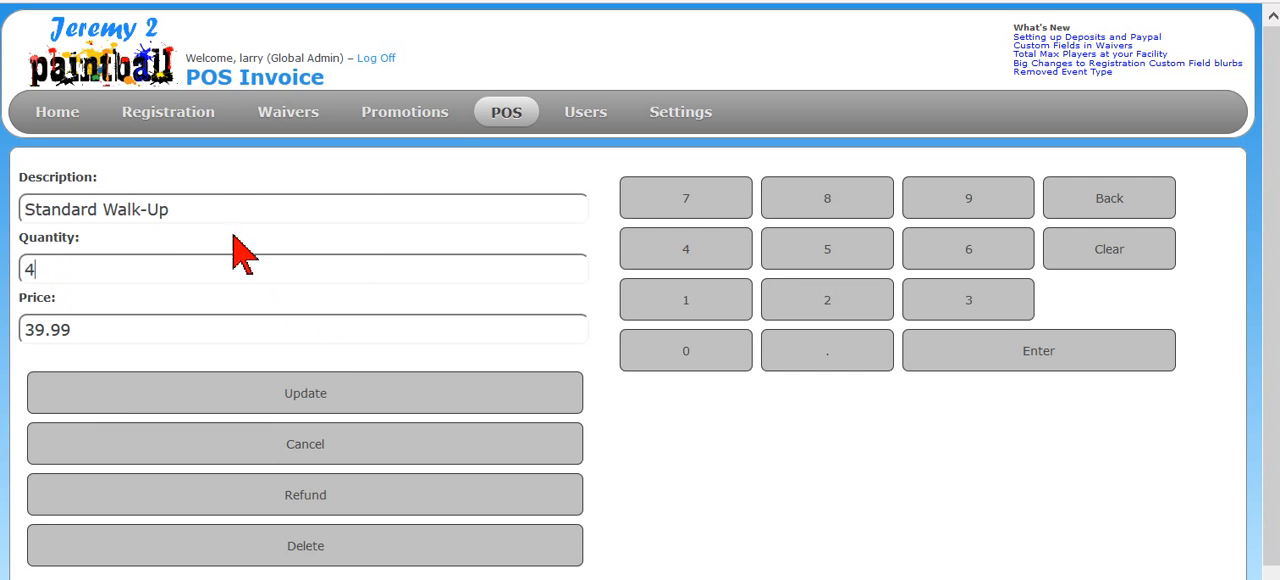
{"action": "left_click", "coordinate": [222, 397]}
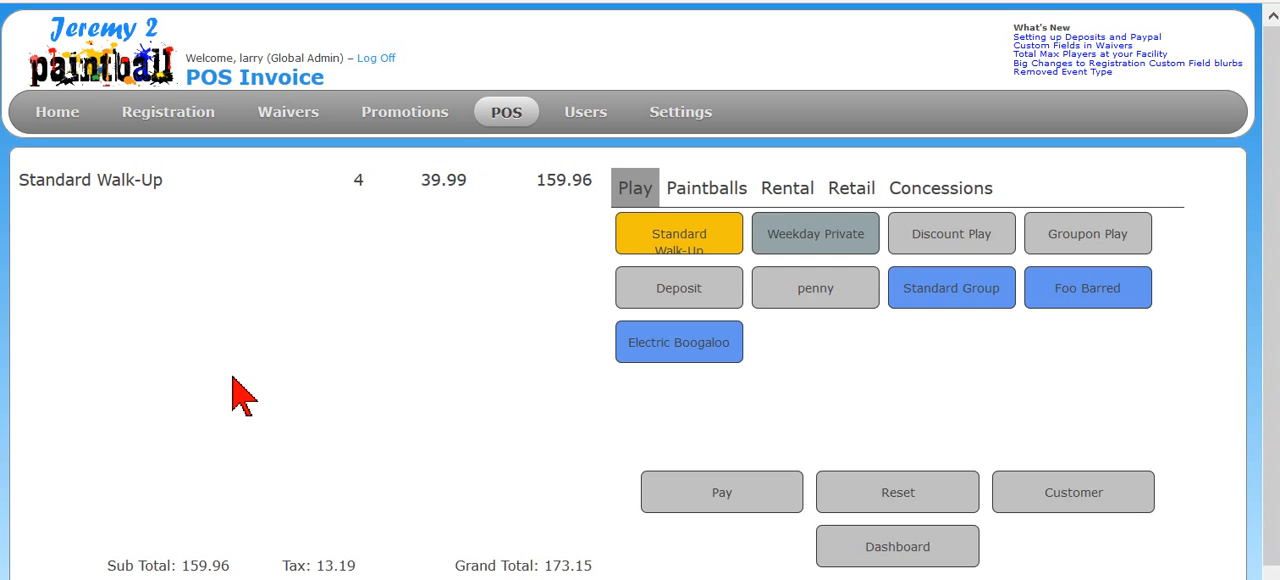
- Add three more Standard Walk-Up items to the invoice to bring the quantity to 7
{"action": "left_click", "coordinate": [690, 240]}
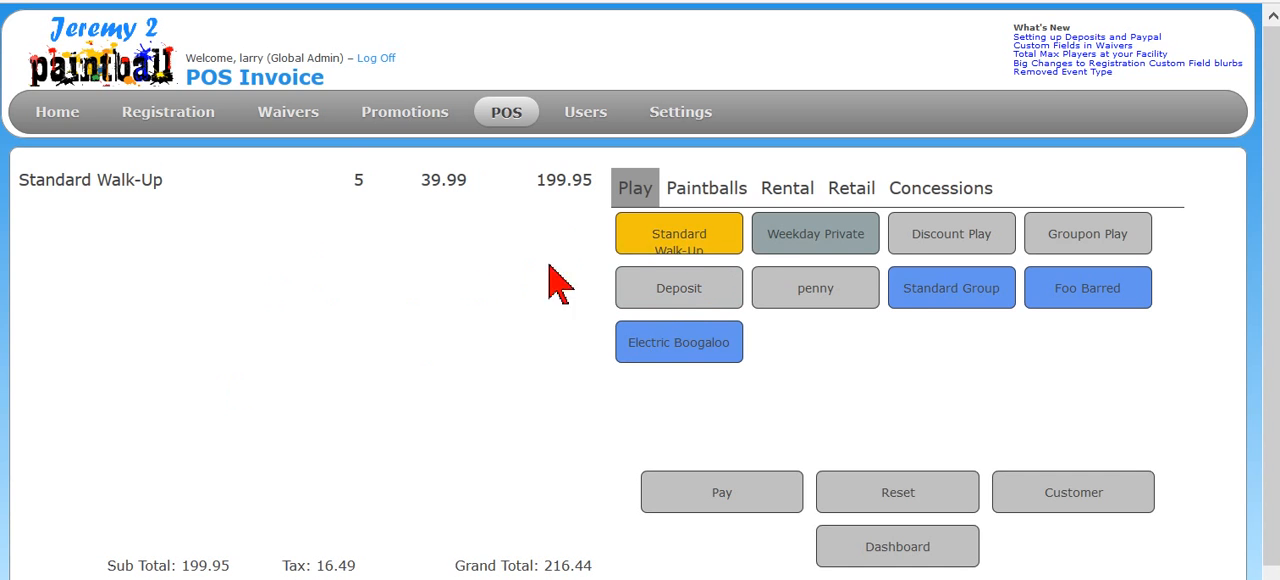
{"action": "left_click", "coordinate": [665, 242]}
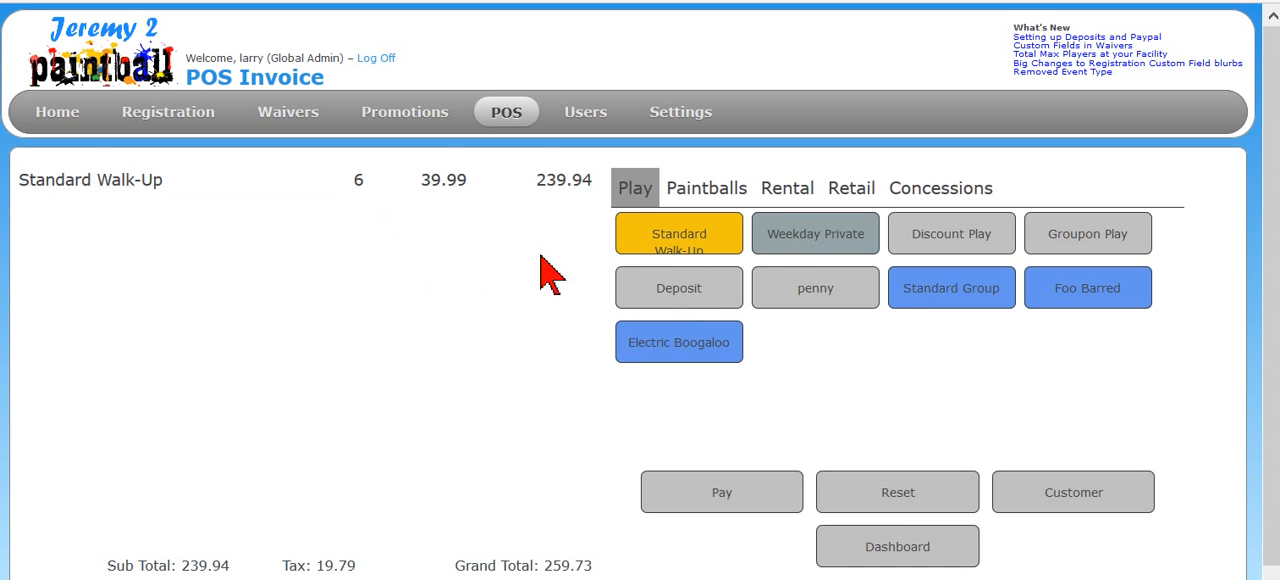
{"action": "left_click", "coordinate": [636, 236]}
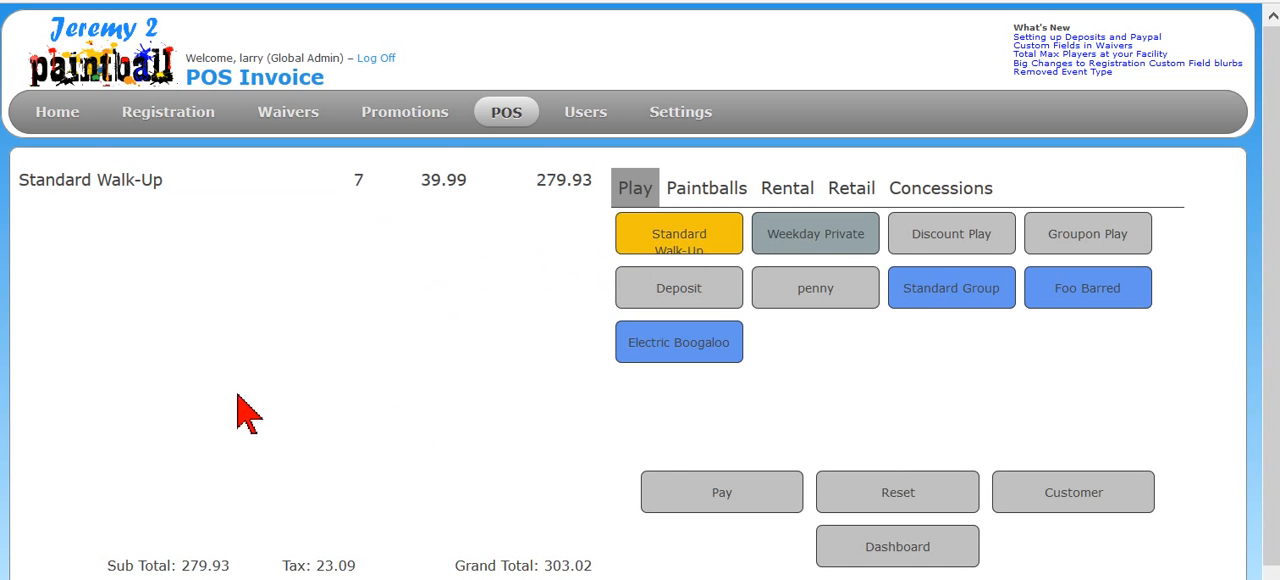
- Add the Standard Group package to the invoice four times
{"action": "left_click", "coordinate": [955, 295]}
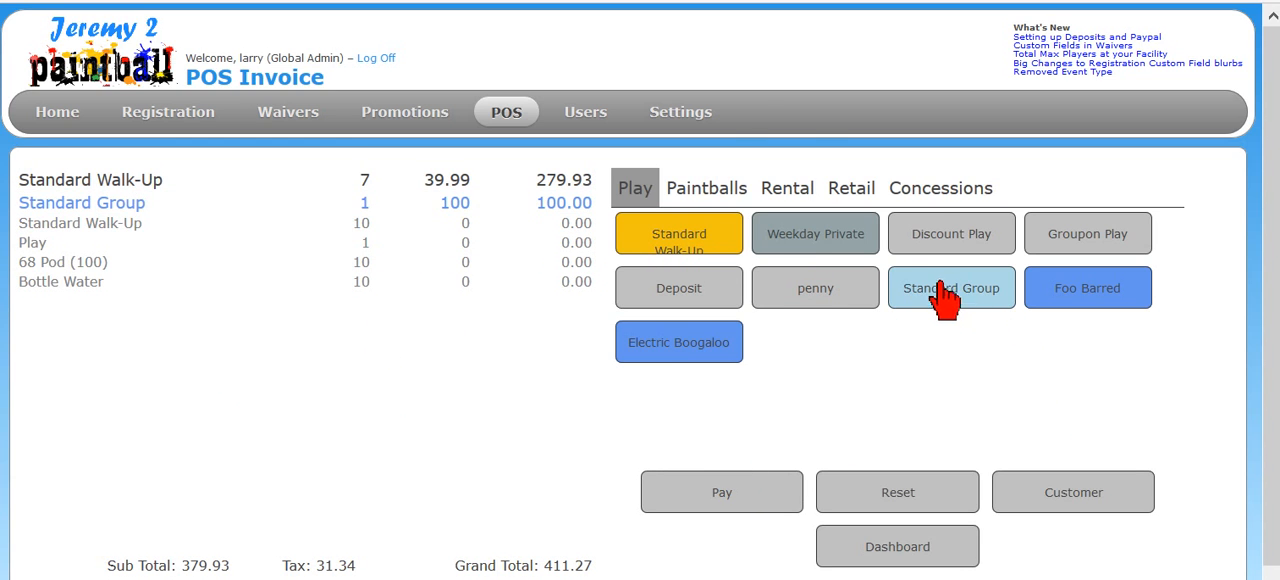
{"action": "mouse_move", "coordinate": [665, 118]}
{"action": "mouse_move", "coordinate": [665, 232]}
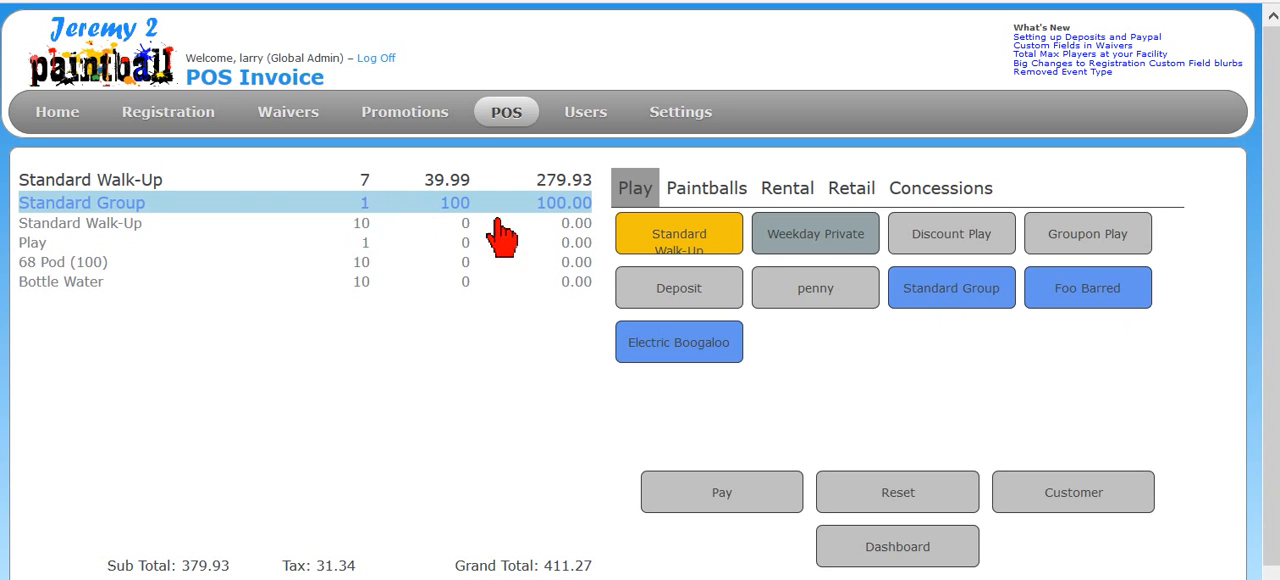
{"action": "left_click", "coordinate": [930, 300]}
{"action": "left_click", "coordinate": [920, 300]}
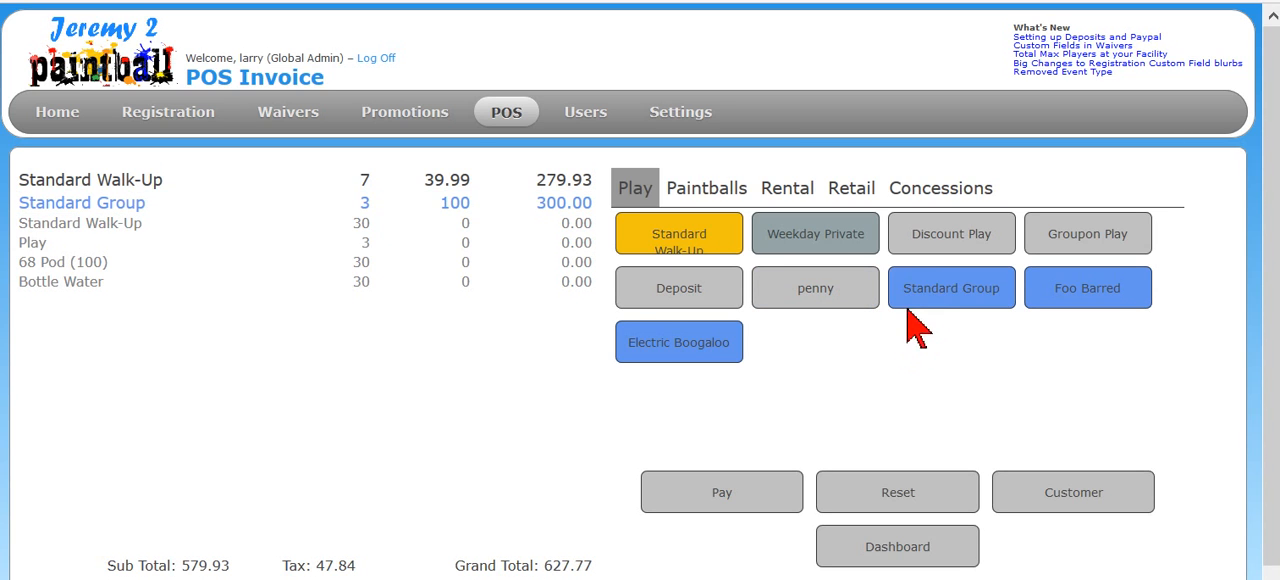
{"action": "left_click", "coordinate": [905, 298]}
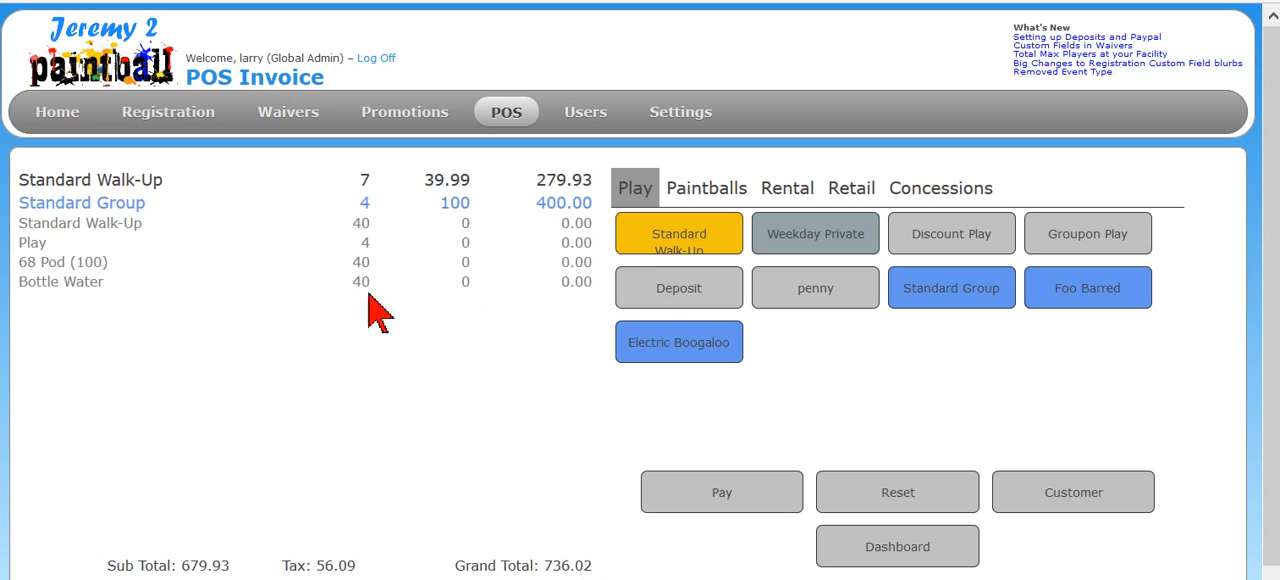
- Save a new customer for Bob's Landscaping with the contact's first and last name, and assign it to the invoice
{"action": "left_click", "coordinate": [1072, 500]}
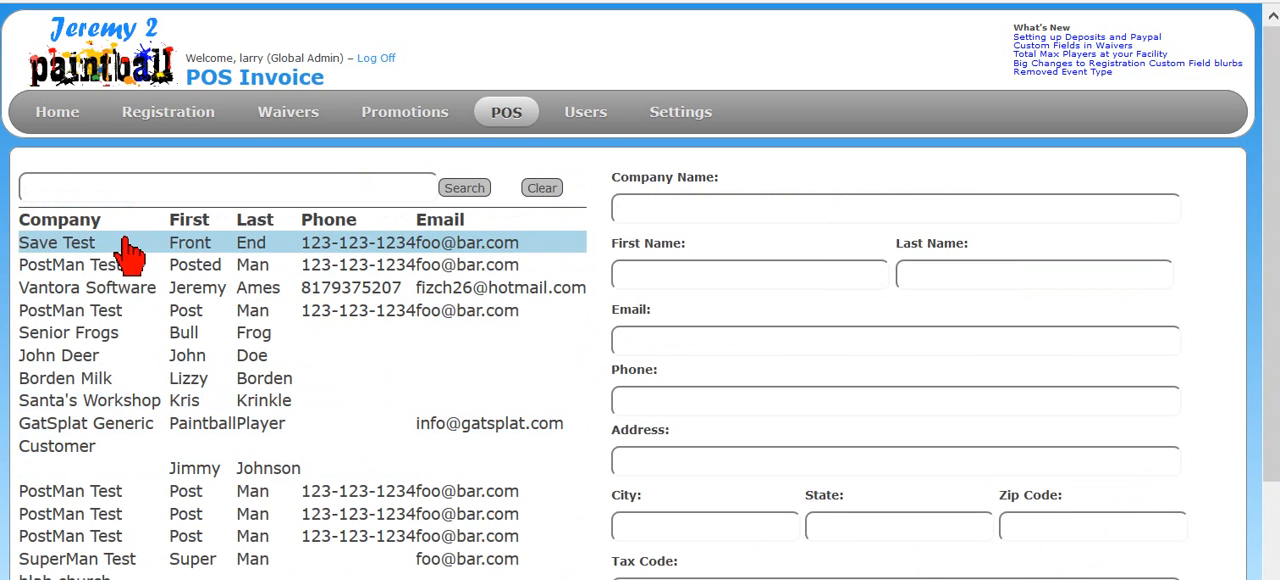
{"action": "scroll", "coordinate": [119, 252], "scroll_direction": "down", "scroll_amount": 2}
{"action": "scroll", "coordinate": [120, 274], "scroll_direction": "up", "scroll_amount": 2}
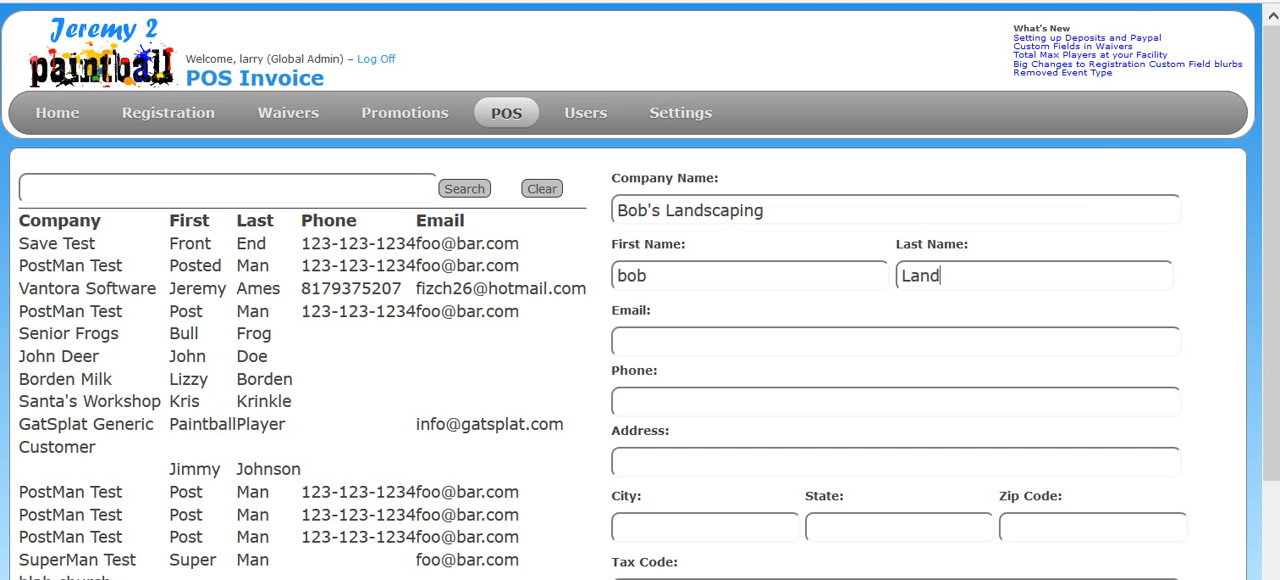
{"action": "scroll", "coordinate": [1268, 318], "scroll_direction": "down", "scroll_amount": 2}
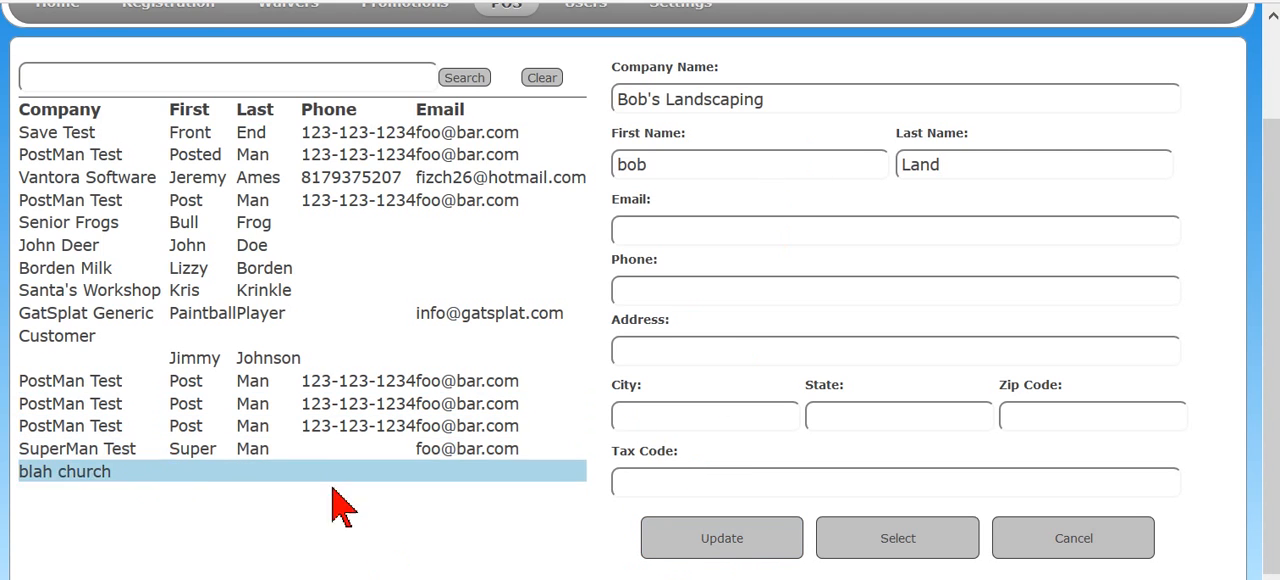
{"action": "left_click", "coordinate": [746, 541]}
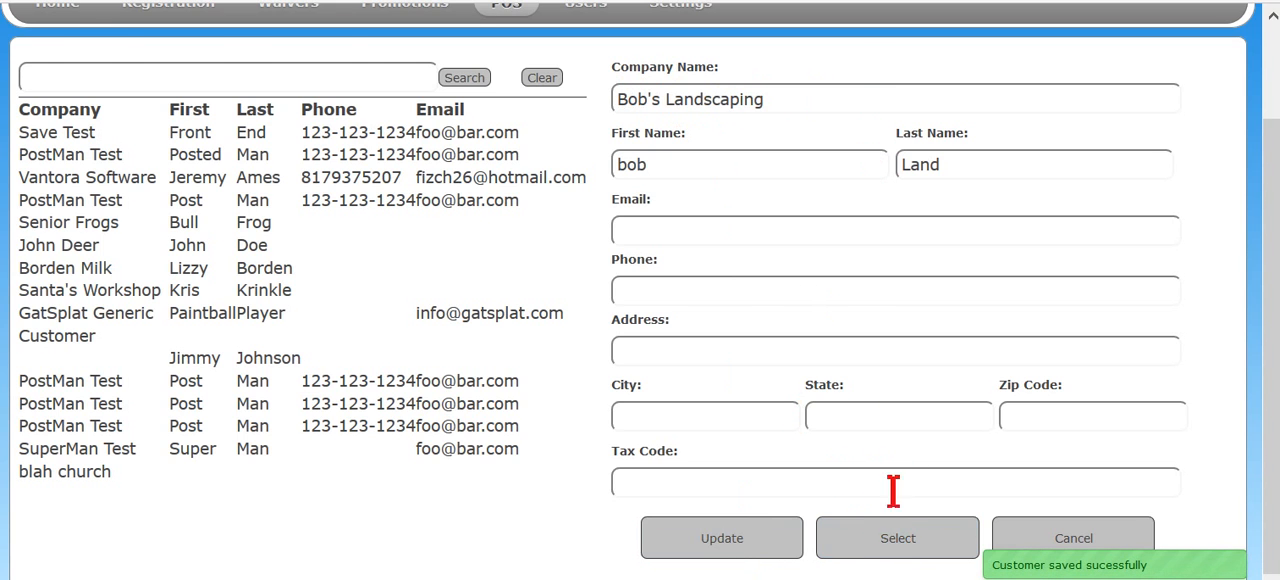
{"action": "left_click", "coordinate": [889, 552]}
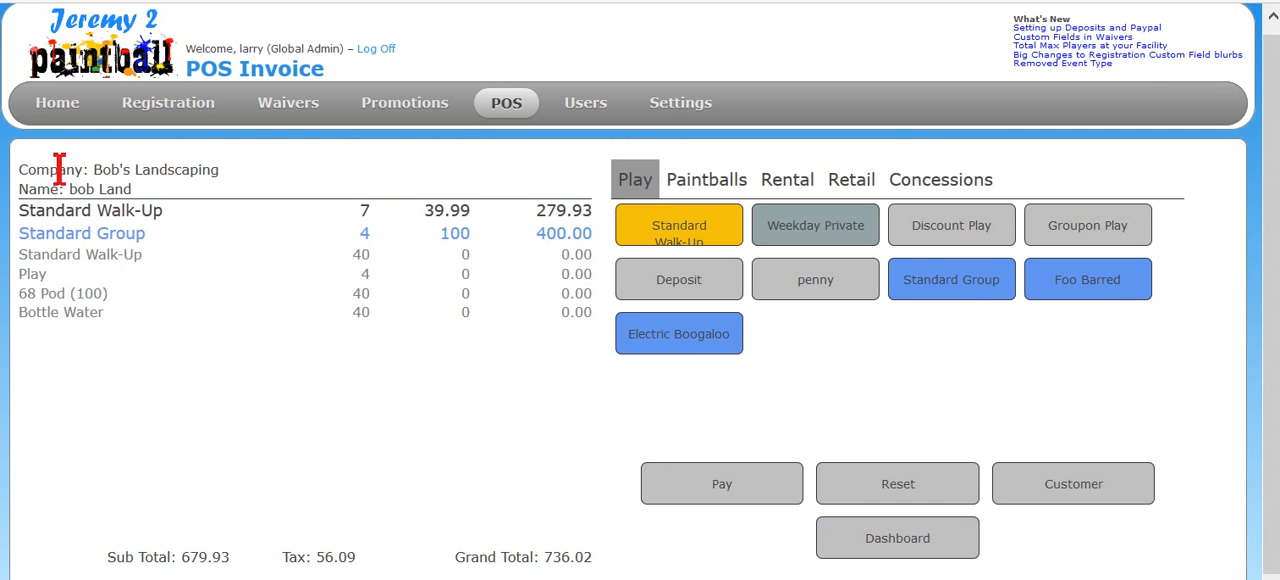
- Open the payment options for the invoice, leave it unpaid and start another new invoice
{"action": "left_click", "coordinate": [747, 484]}
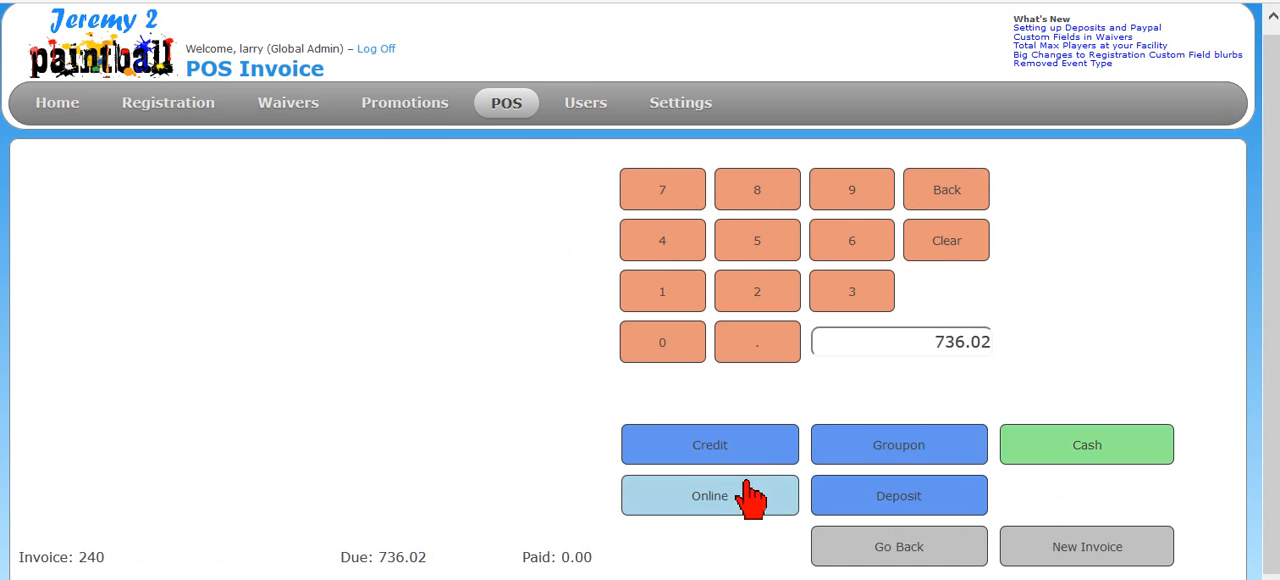
{"action": "left_click", "coordinate": [1060, 466]}
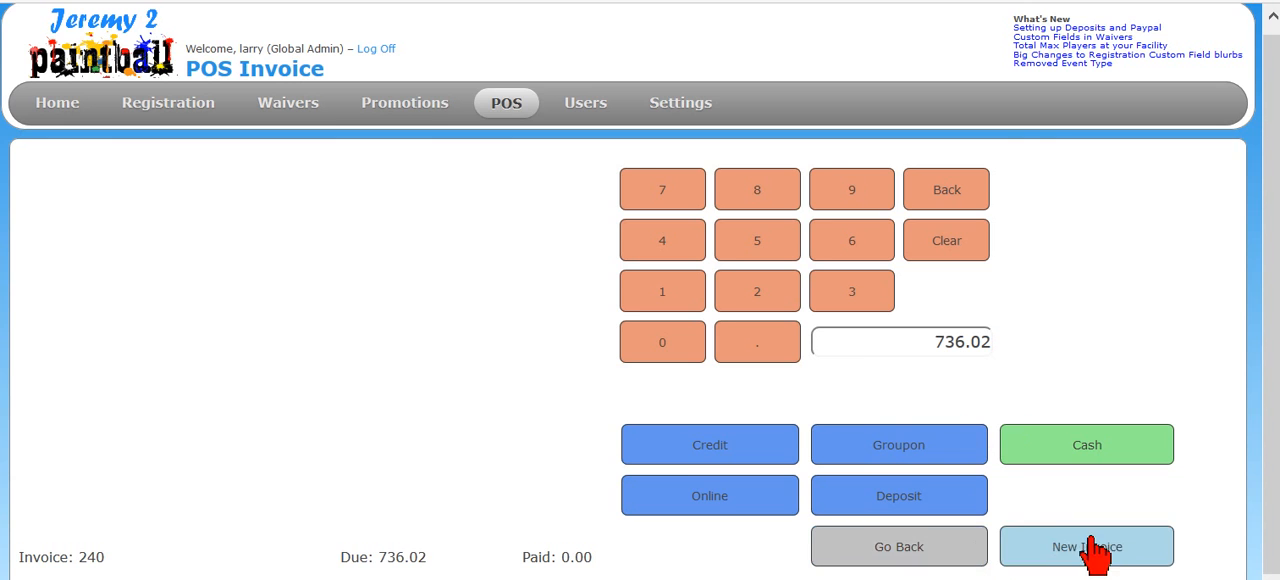
{"action": "left_click", "coordinate": [1046, 550]}
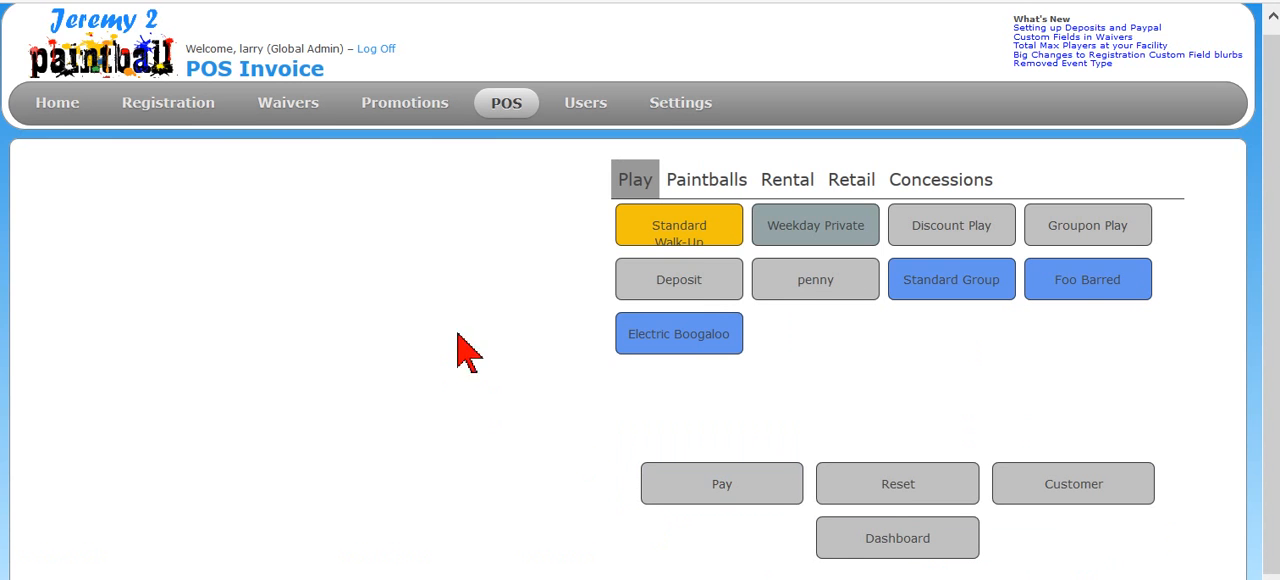
- Add three Discount Play, one Weekday Private and one Groupon Play item to the new invoice
{"action": "left_click", "coordinate": [953, 235]}
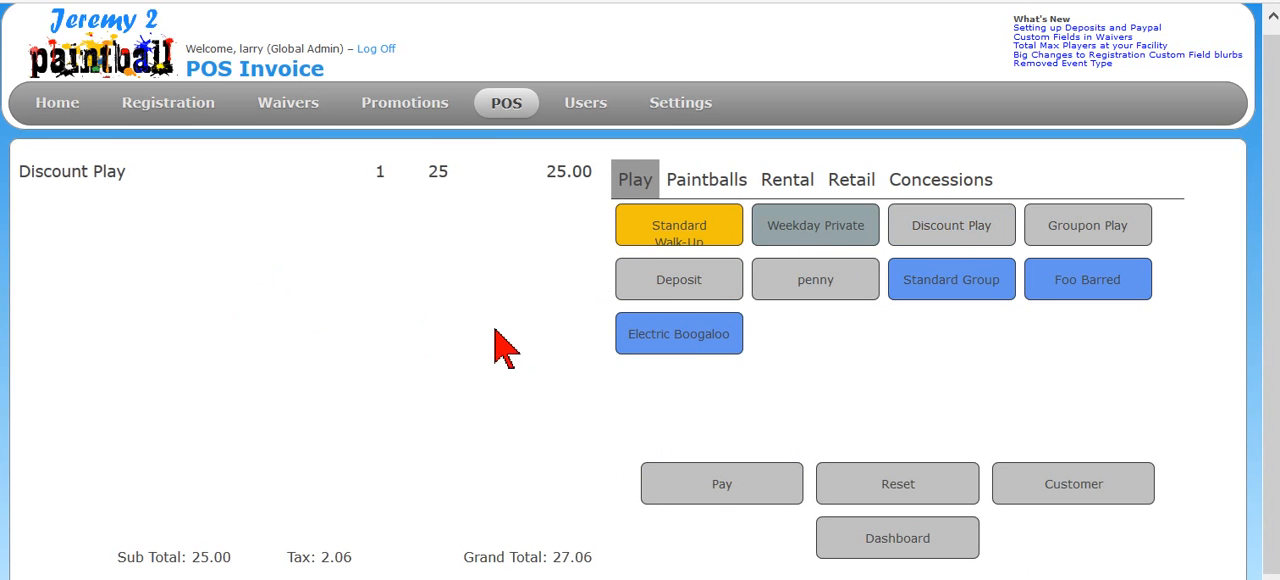
{"action": "left_click", "coordinate": [1000, 240]}
{"action": "left_click", "coordinate": [765, 238]}
{"action": "left_click", "coordinate": [1051, 237]}
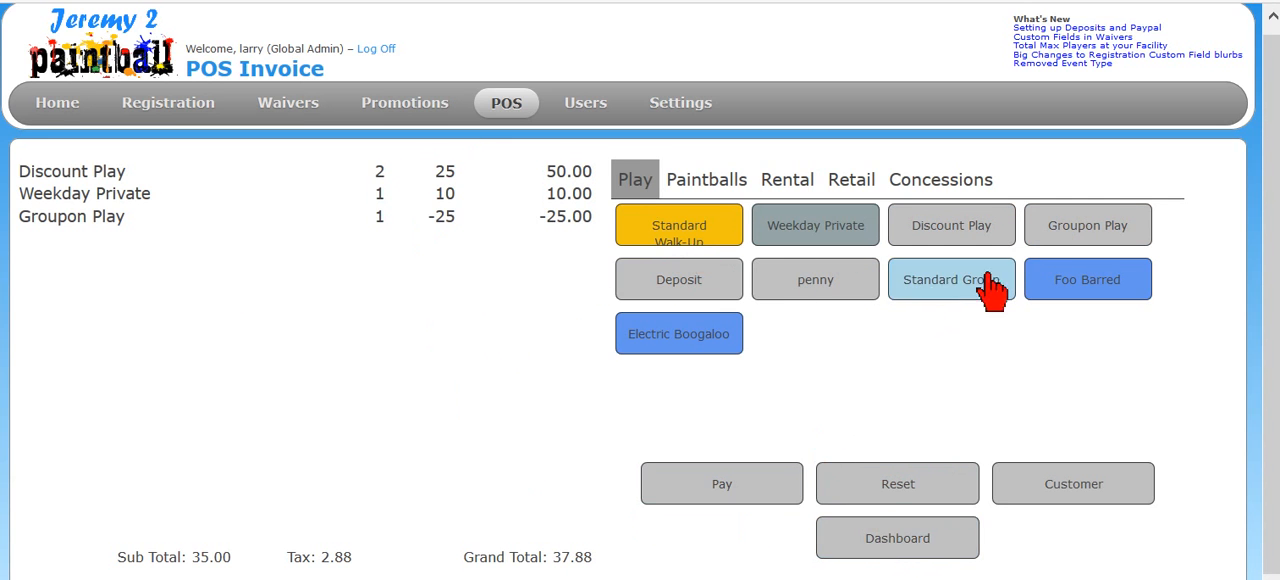
{"action": "left_click", "coordinate": [968, 242]}
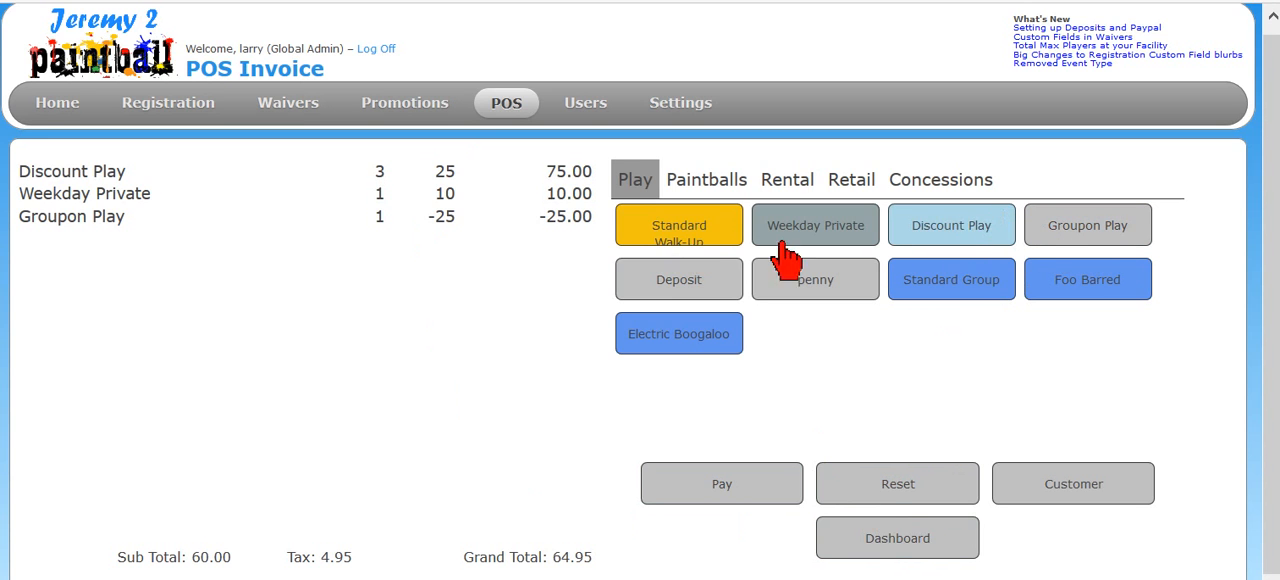
- Return to the list of open invoices, reopen the Bob's Landscaping invoice and bring up its payment options
{"action": "left_click", "coordinate": [884, 545]}
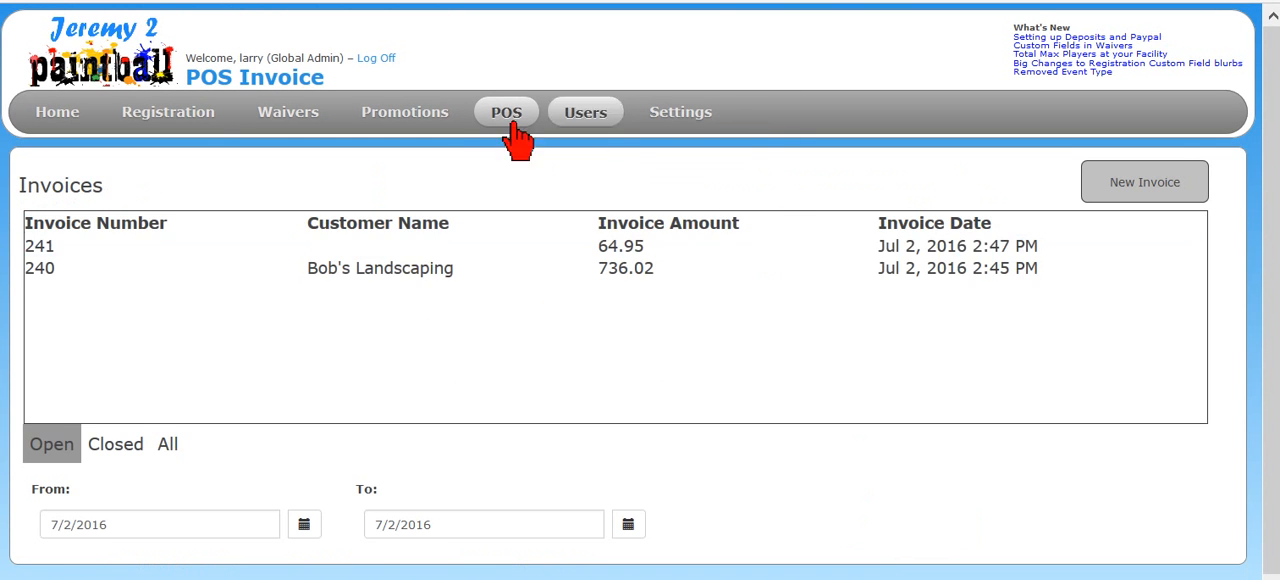
{"action": "left_click", "coordinate": [420, 280]}
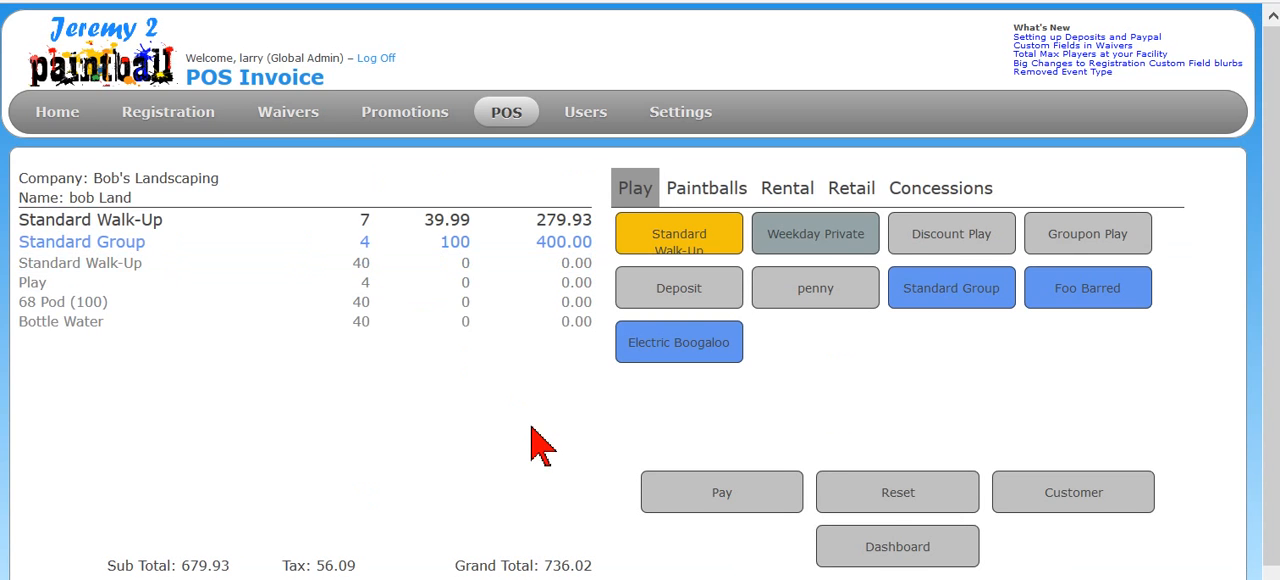
{"action": "left_click", "coordinate": [745, 488]}
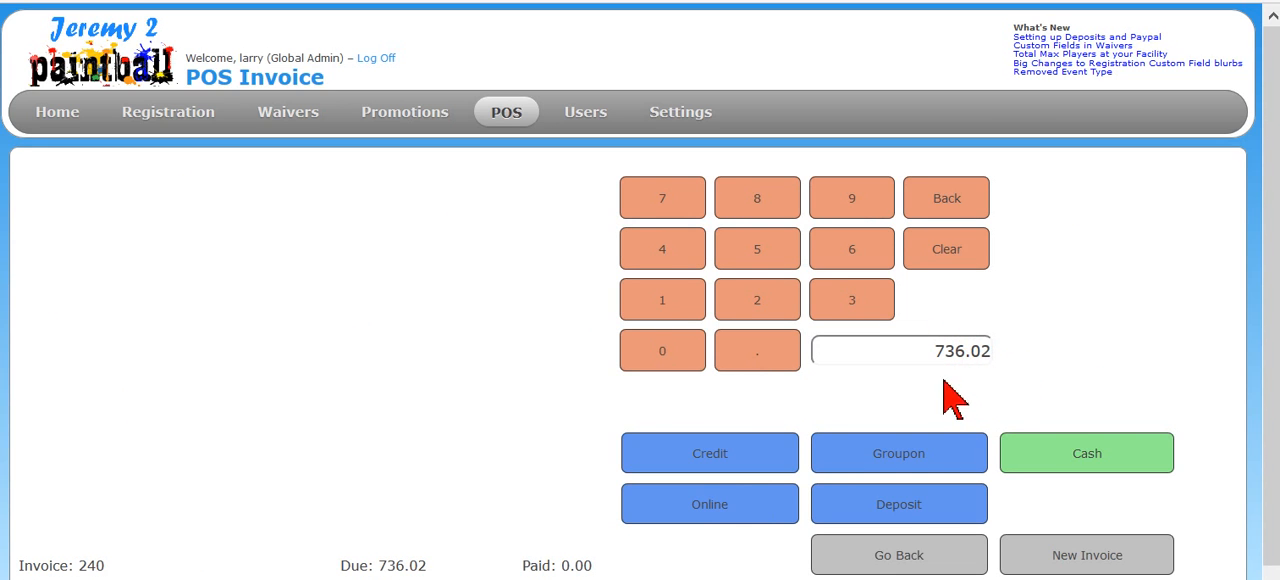
- Record a credit payment of 736.02 on the invoice and remove that payment again
{"action": "left_click_drag", "start_coordinate": [919, 349], "coordinate": [1098, 332]}
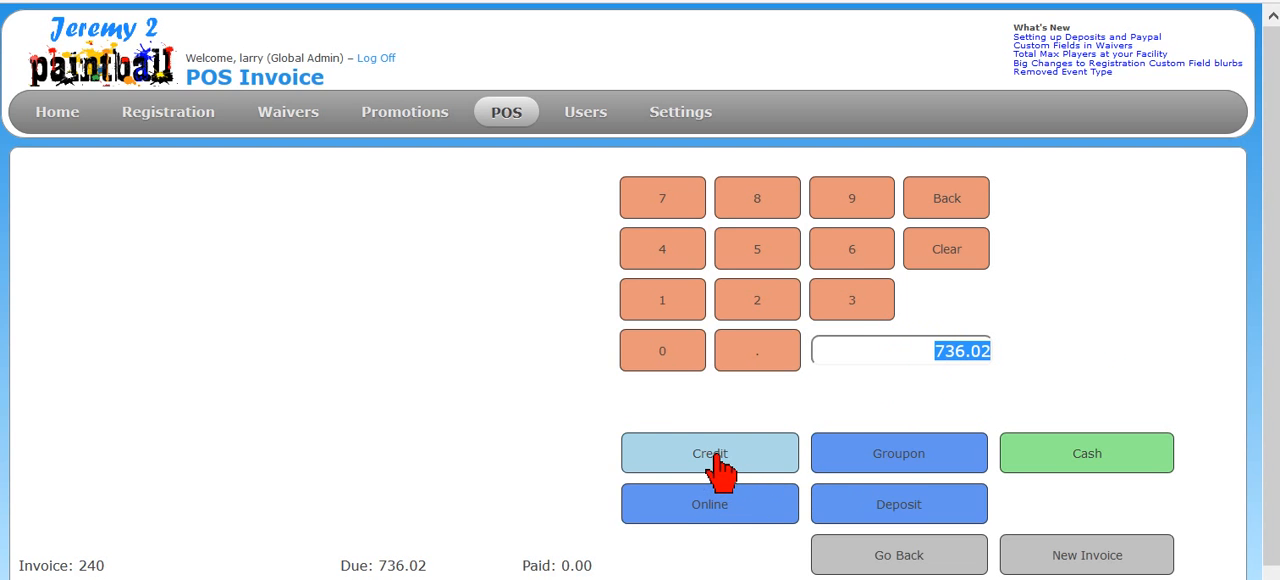
{"action": "left_click", "coordinate": [766, 463]}
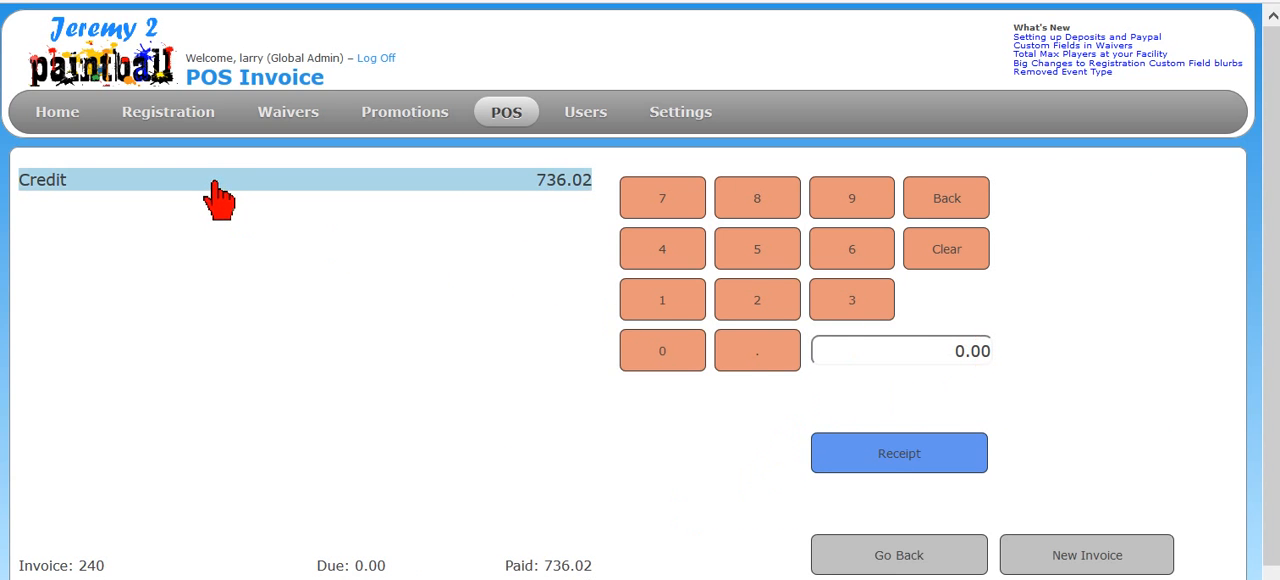
{"action": "left_click", "coordinate": [215, 192]}
{"action": "left_click", "coordinate": [318, 563]}
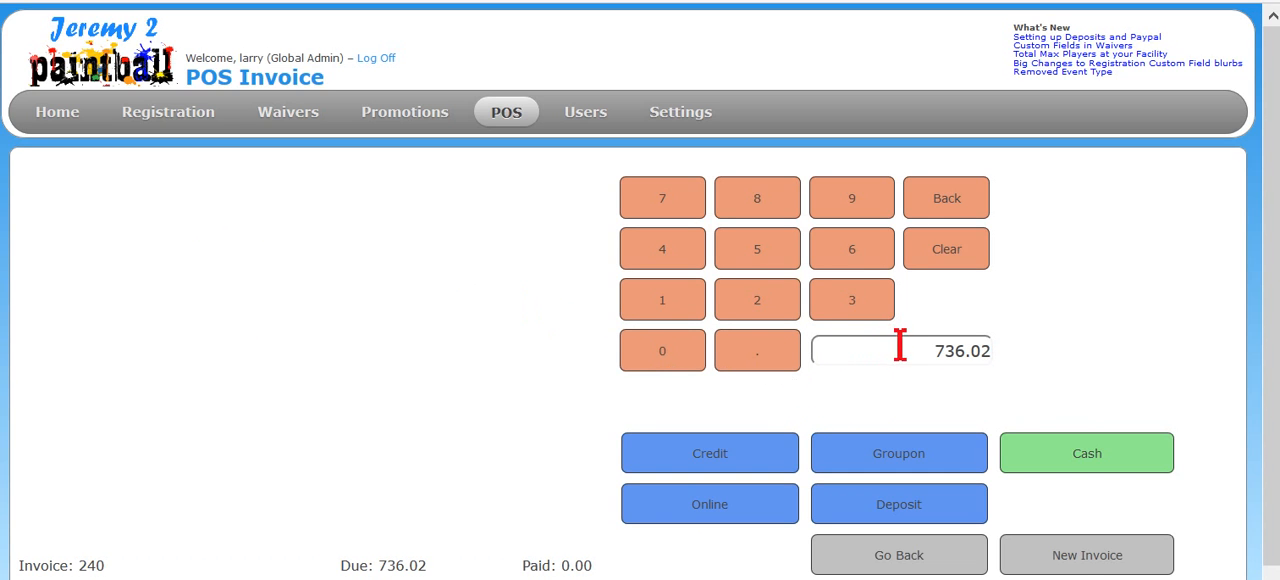
- Record a cash payment of -50 on the Bob's Landscaping invoice
{"action": "left_click_drag", "start_coordinate": [900, 346], "coordinate": [1127, 339]}
{"action": "type", "text": "50"}
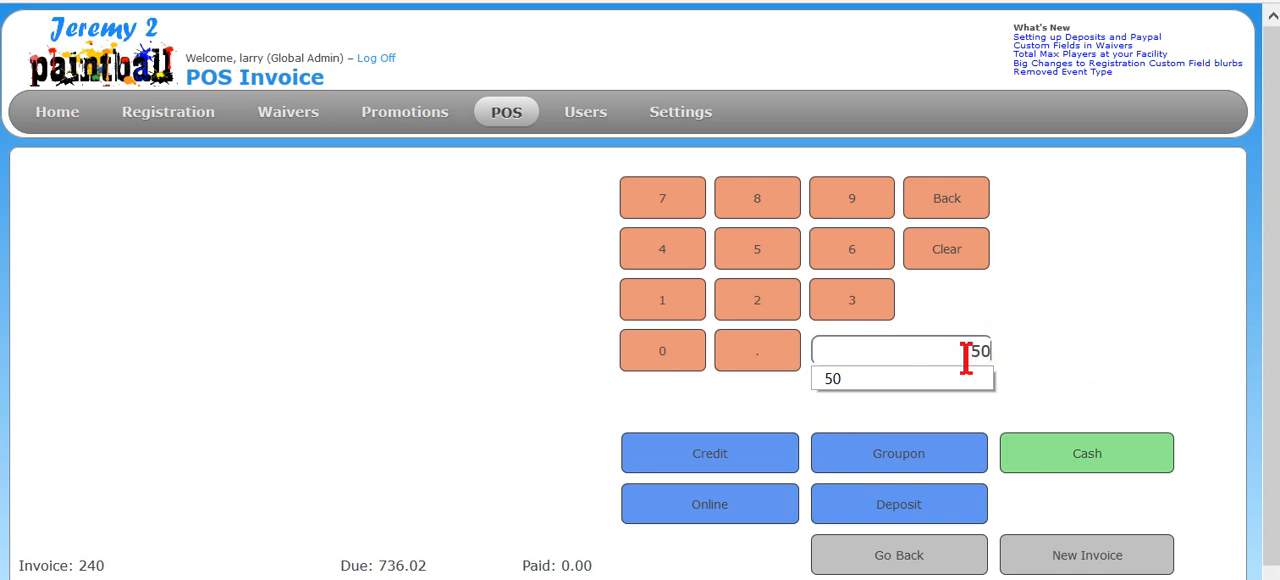
{"action": "left_click_drag", "start_coordinate": [966, 348], "coordinate": [1029, 348]}
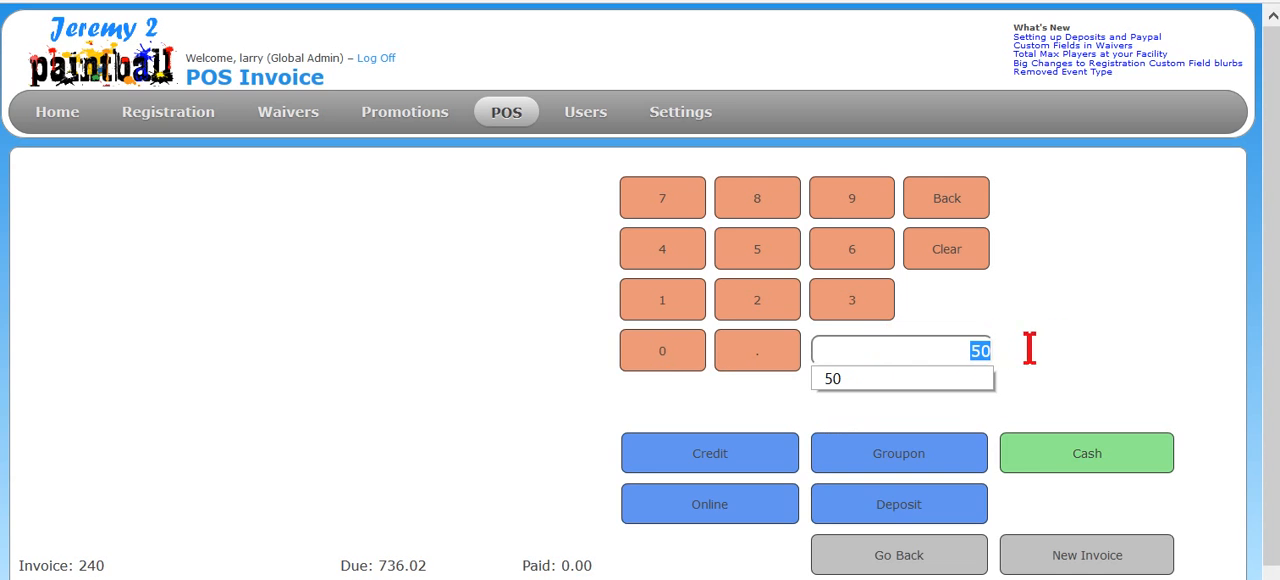
{"action": "type", "text": "-"}
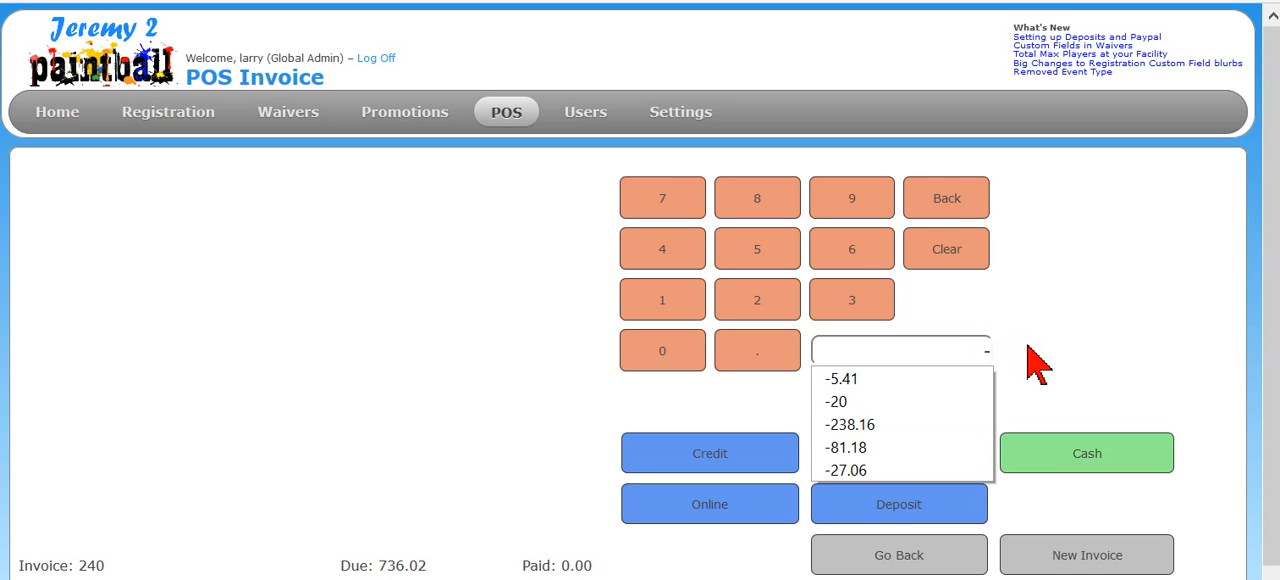
{"action": "type", "text": "5"}
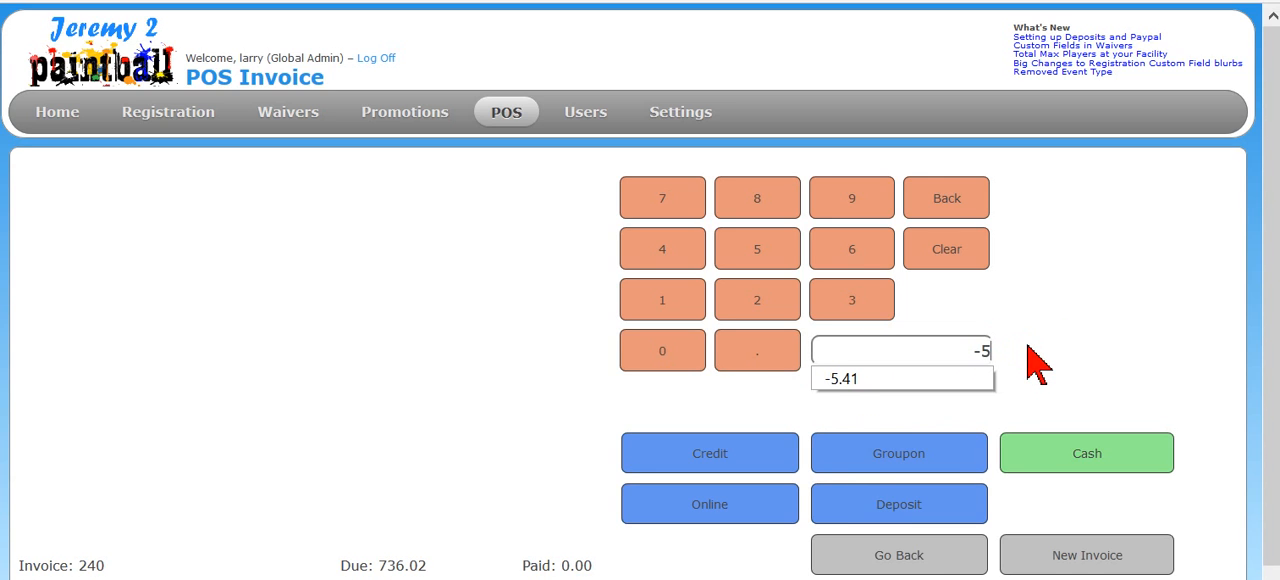
{"action": "type", "text": "0"}
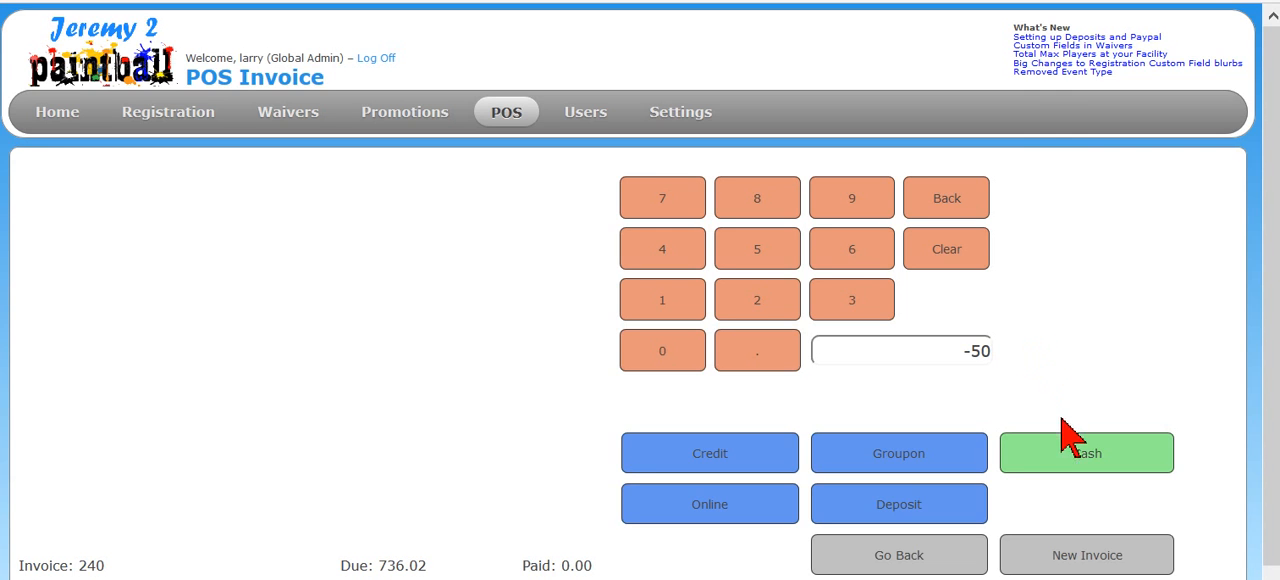
{"action": "left_click", "coordinate": [1045, 455]}
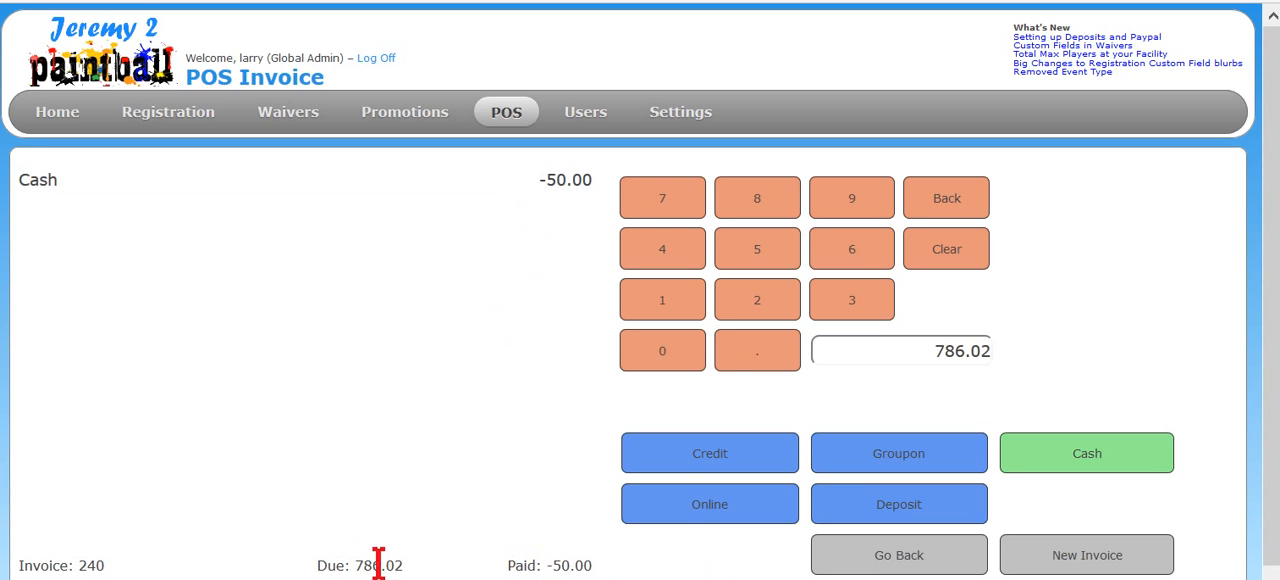
- Record a credit payment of 786.02 on the Bob's Landscaping invoice, send its receipt to CutePDF Writer and dismiss the PDF save
{"action": "left_click", "coordinate": [745, 470]}
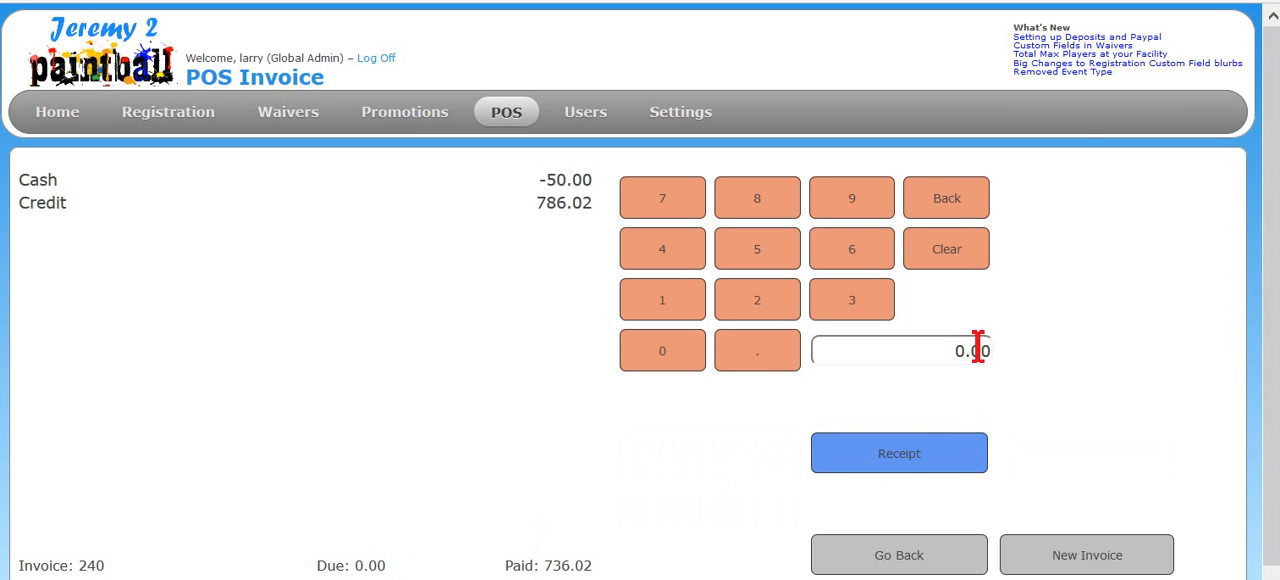
{"action": "left_click", "coordinate": [935, 470]}
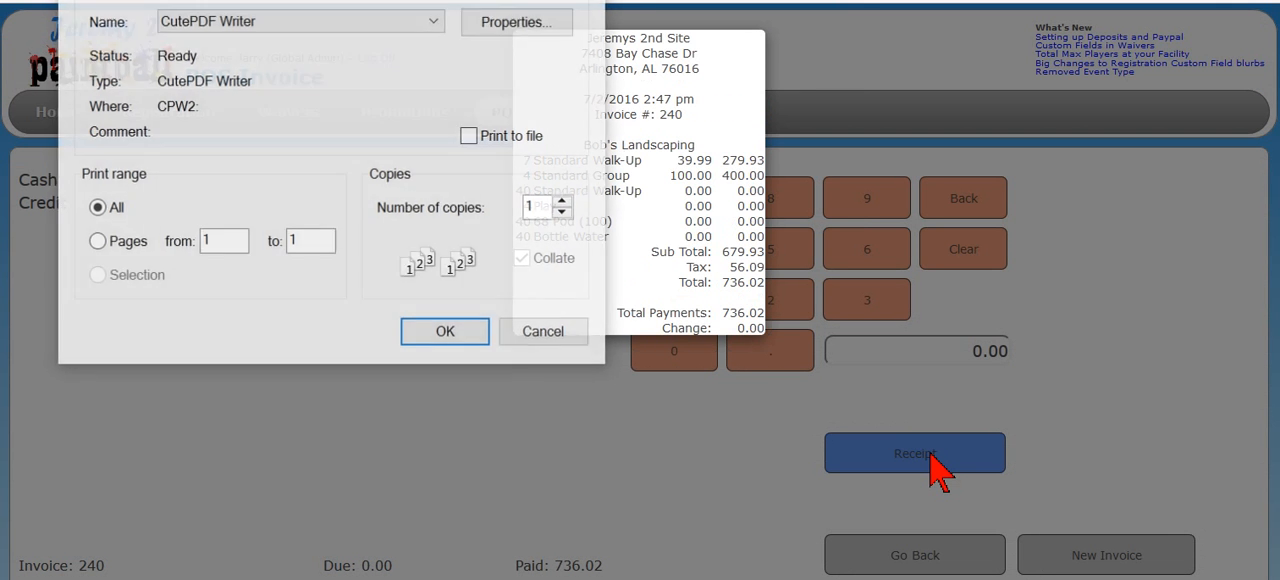
{"action": "left_click_drag", "start_coordinate": [397, 0], "coordinate": [122, 0]}
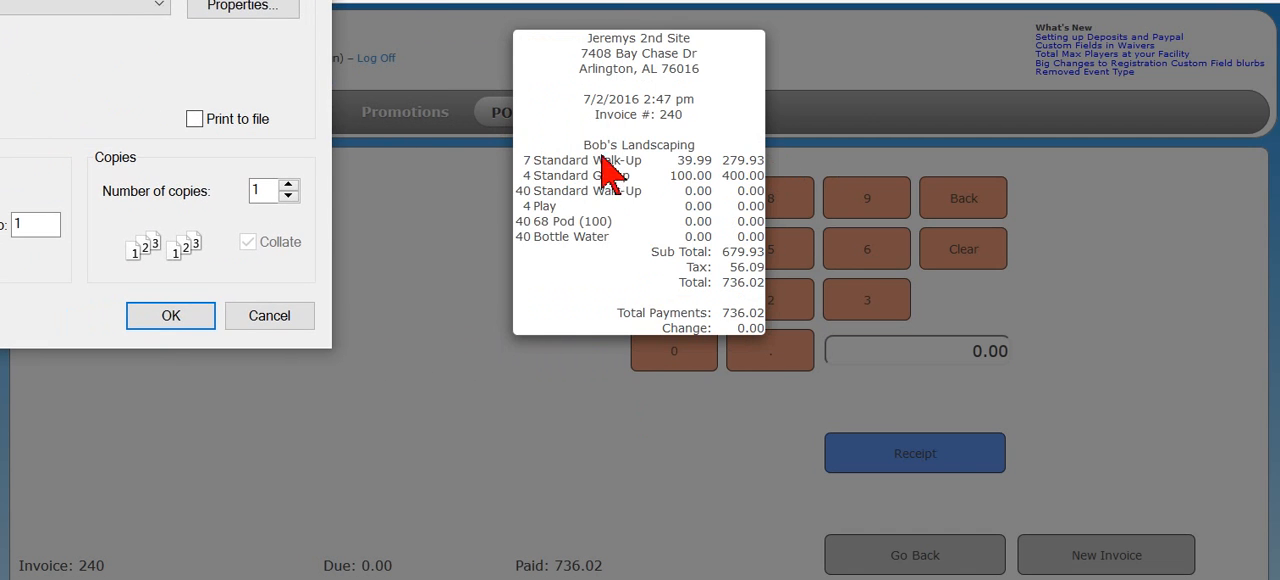
{"action": "left_click", "coordinate": [172, 318]}
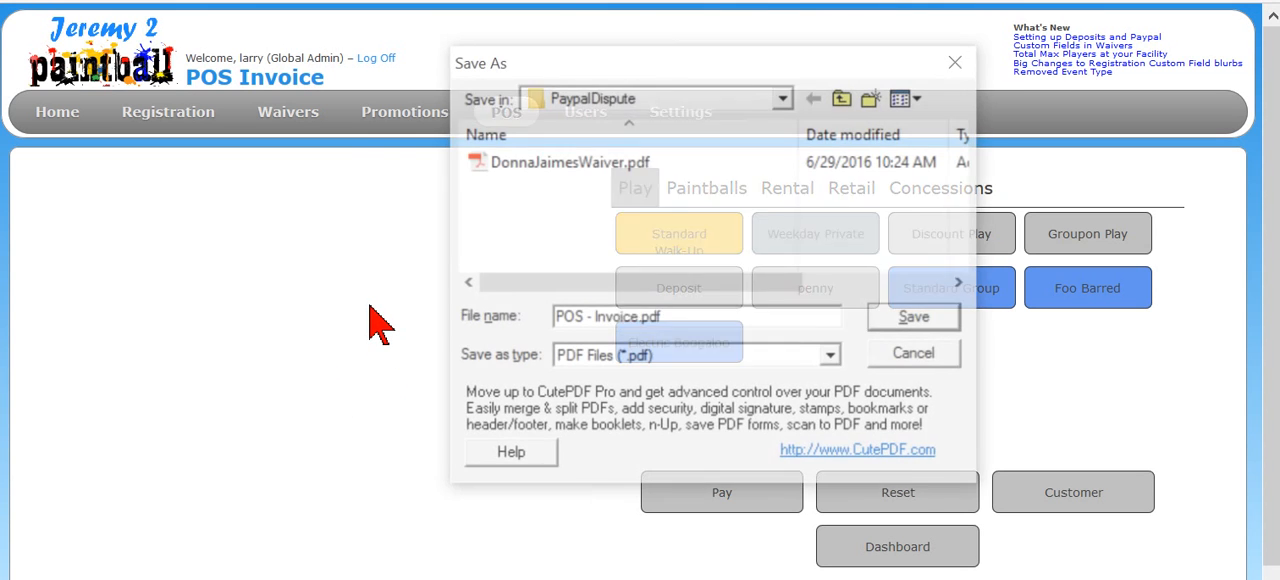
{"action": "left_click", "coordinate": [960, 61]}
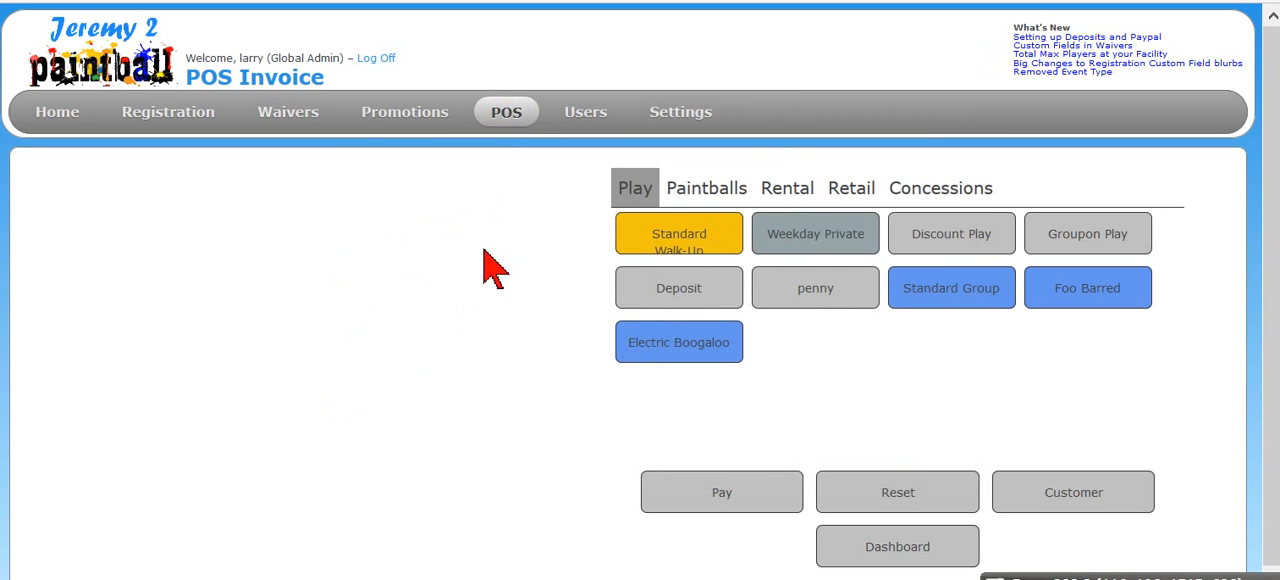
- Open the POS daily report and examine the cash and credit payment totals
{"action": "mouse_move", "coordinate": [515, 120]}
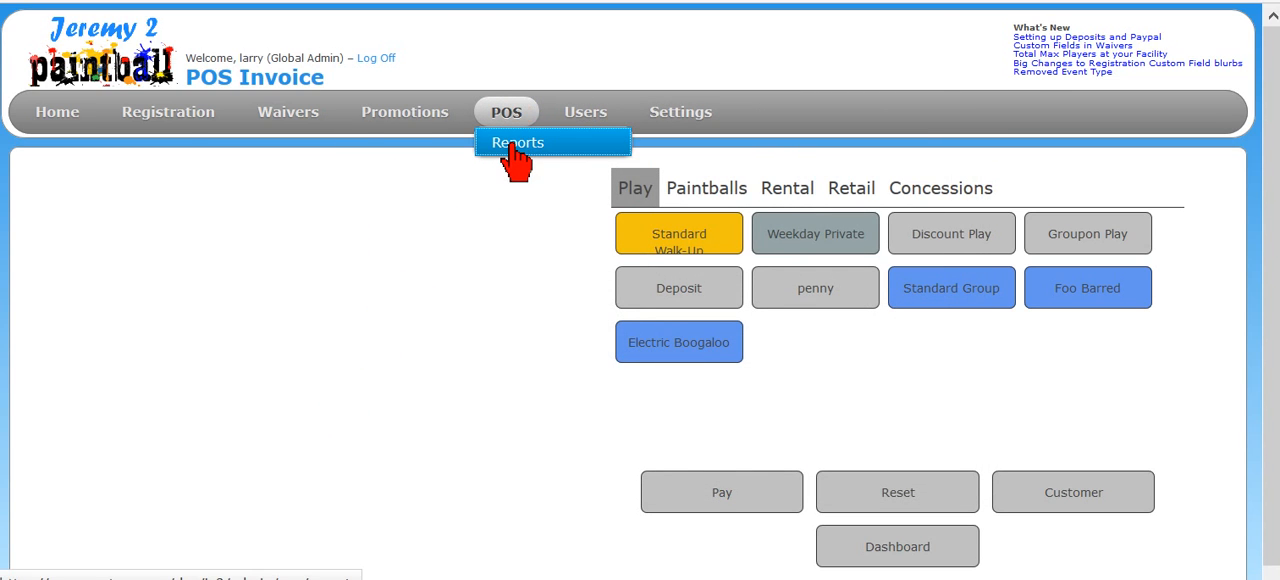
{"action": "left_click", "coordinate": [515, 160]}
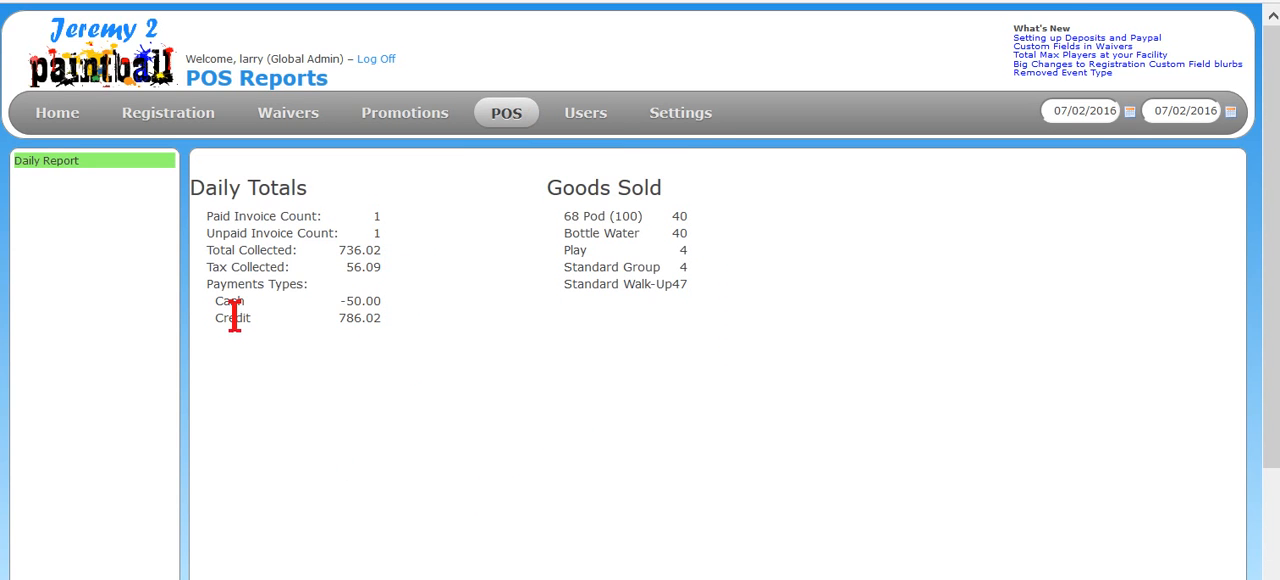
{"action": "left_click_drag", "start_coordinate": [382, 300], "coordinate": [341, 300]}
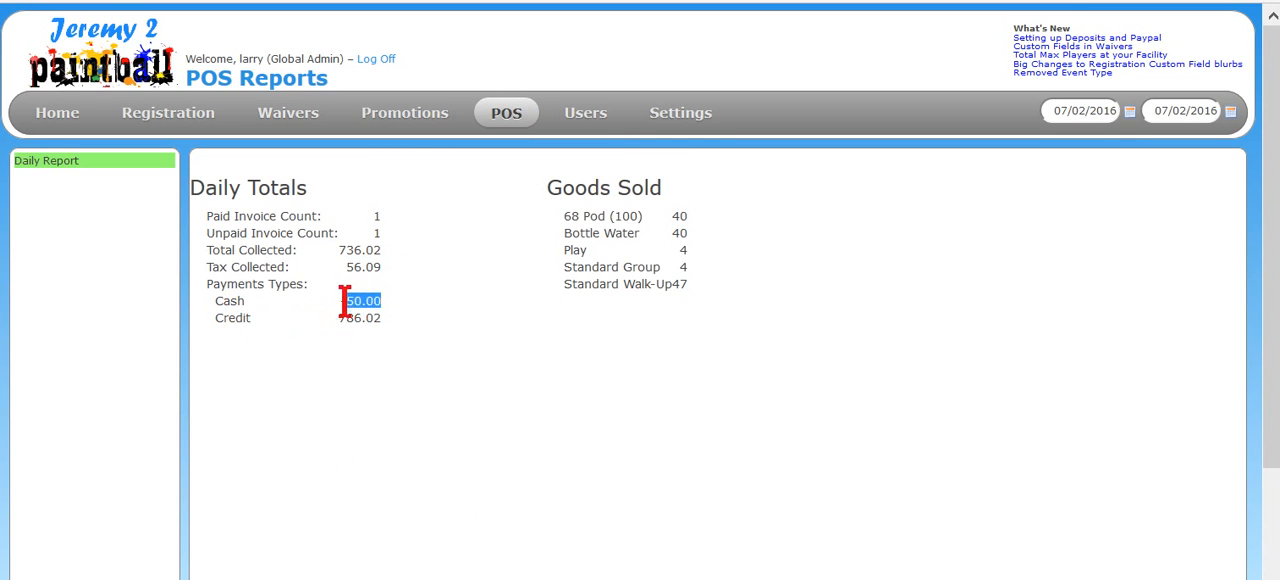
{"action": "left_click", "coordinate": [403, 322]}
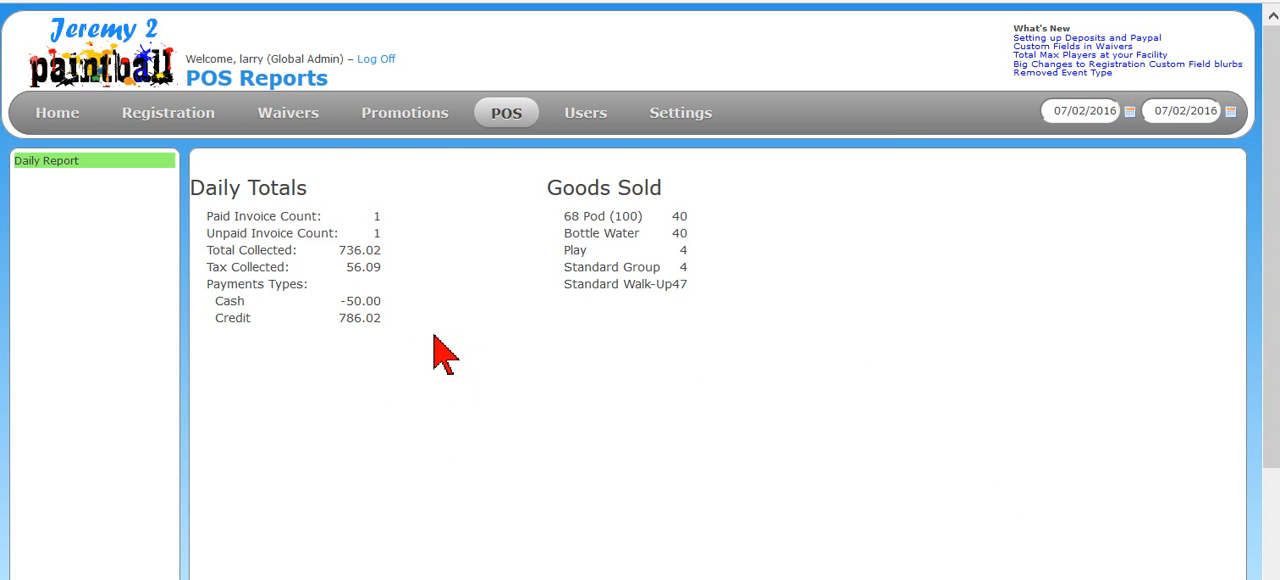
- Return to the open invoices list and set its start date to 6/1/2016
{"action": "mouse_move", "coordinate": [470, 120]}
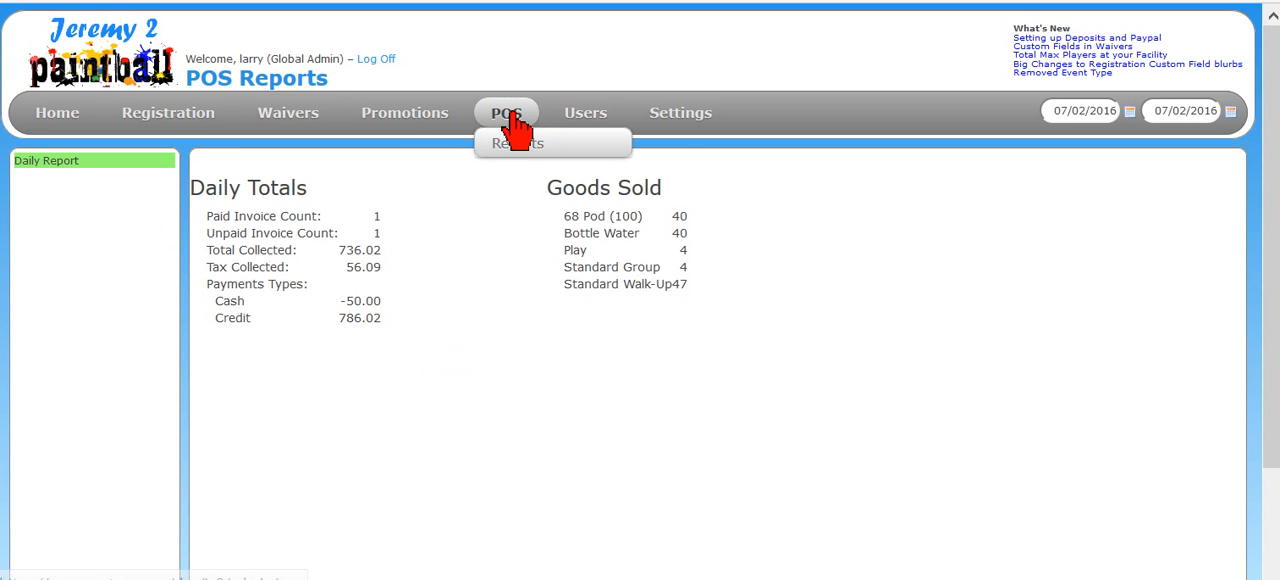
{"action": "left_click", "coordinate": [510, 113]}
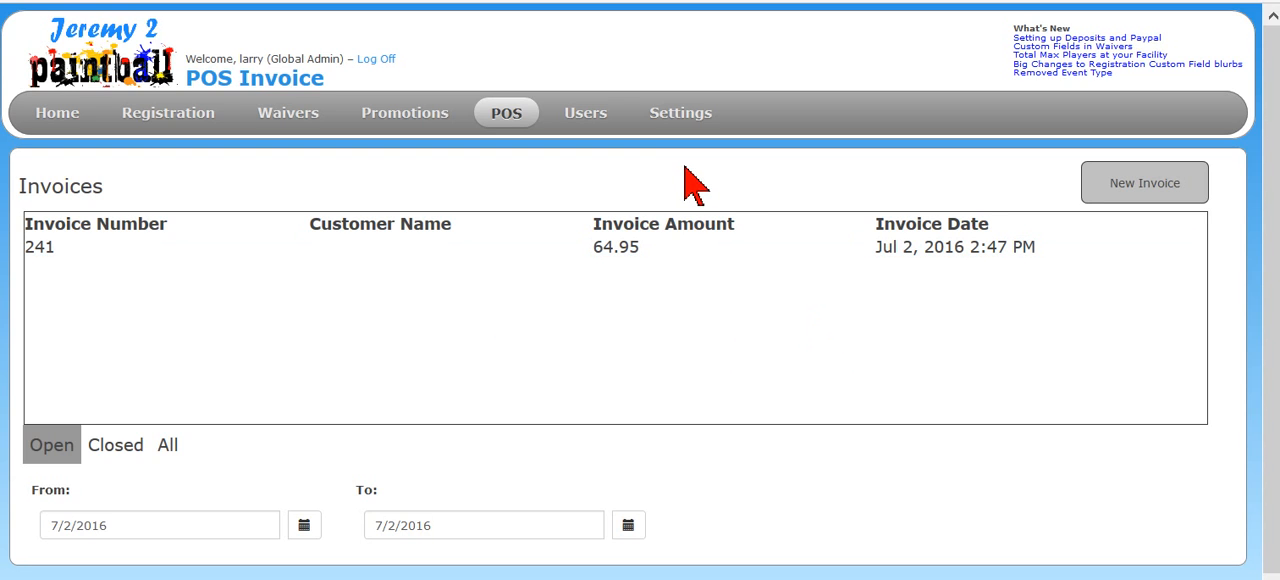
{"action": "left_click", "coordinate": [298, 522]}
{"action": "scroll", "coordinate": [313, 510], "scroll_direction": "down", "scroll_amount": 3}
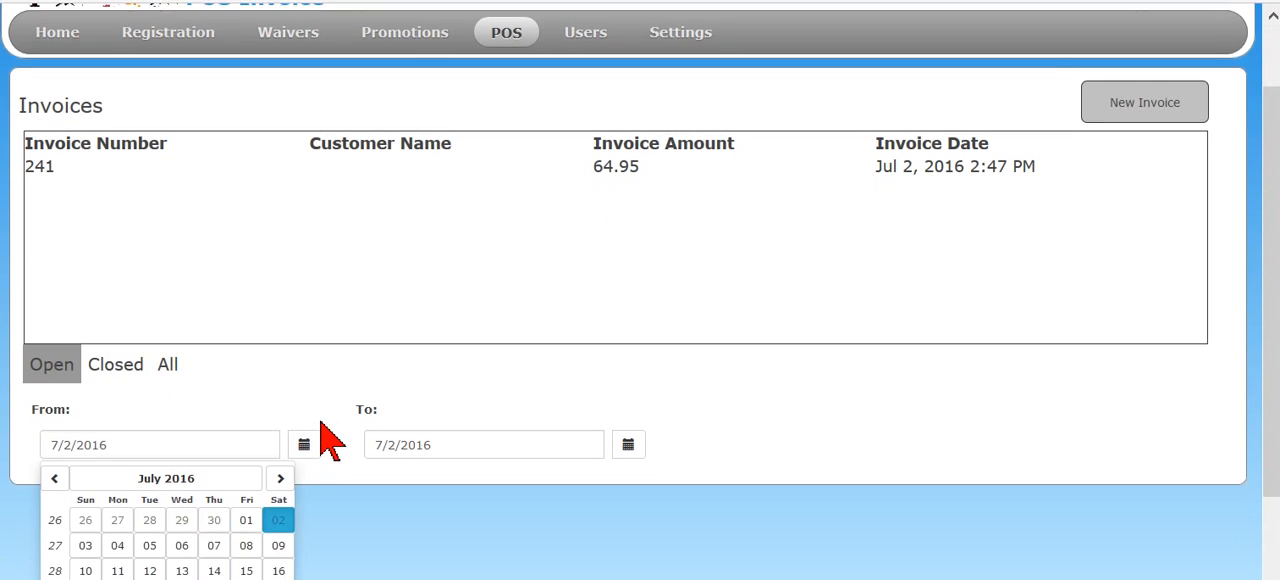
{"action": "scroll", "coordinate": [335, 225], "scroll_direction": "up", "scroll_amount": 3}
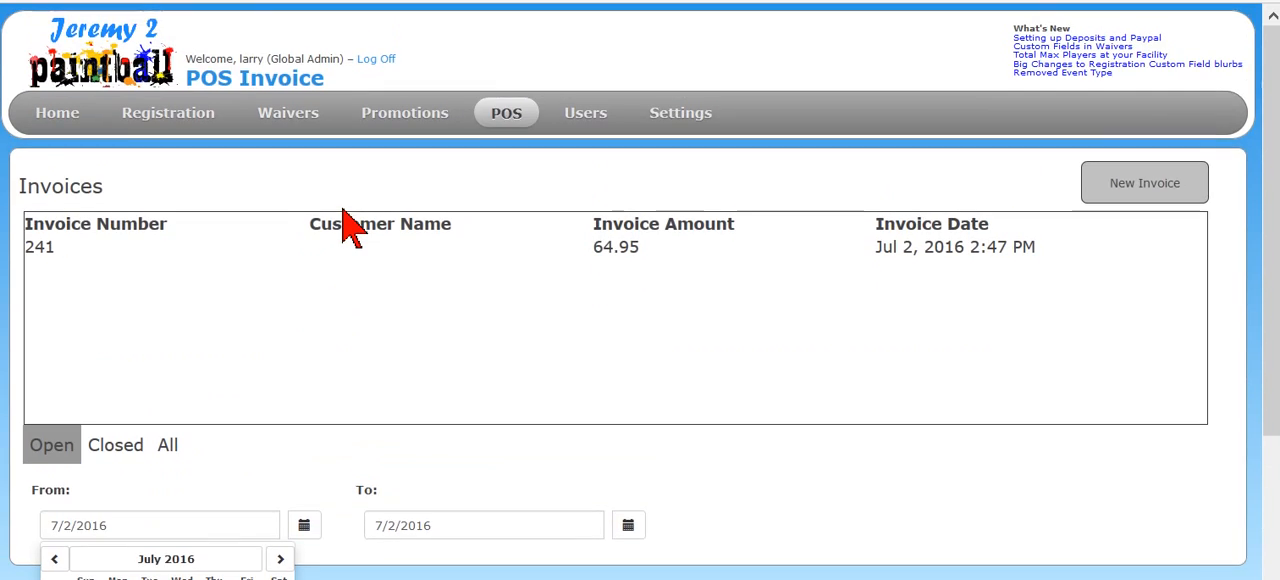
{"action": "scroll", "coordinate": [340, 225], "scroll_direction": "down", "scroll_amount": 3}
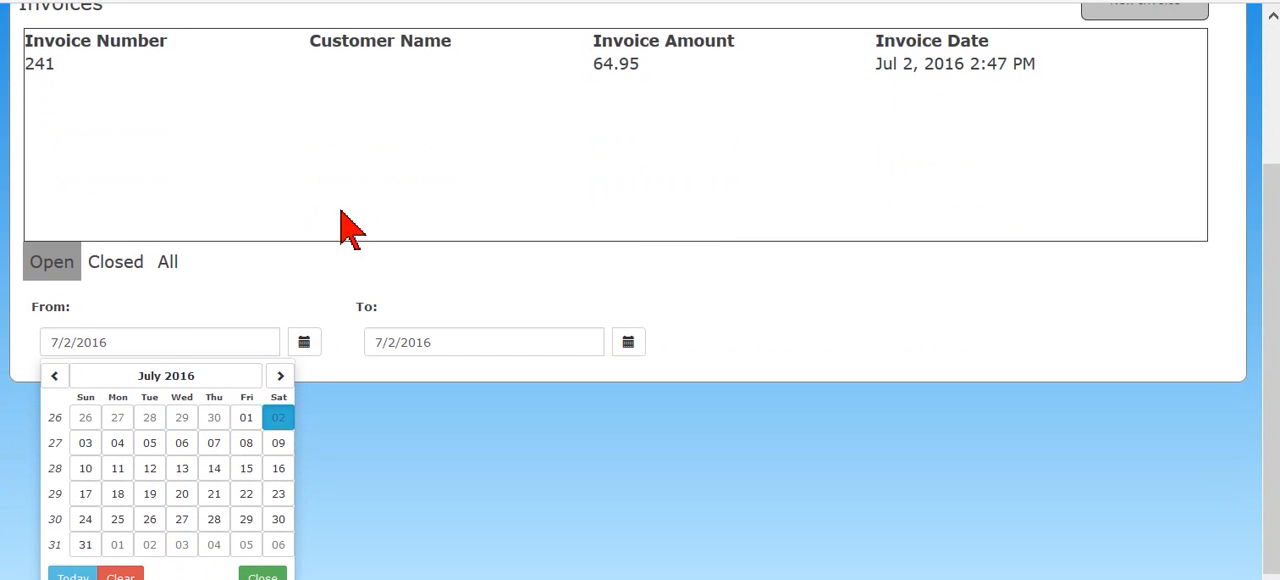
{"action": "left_click", "coordinate": [55, 375]}
{"action": "left_click", "coordinate": [183, 418]}
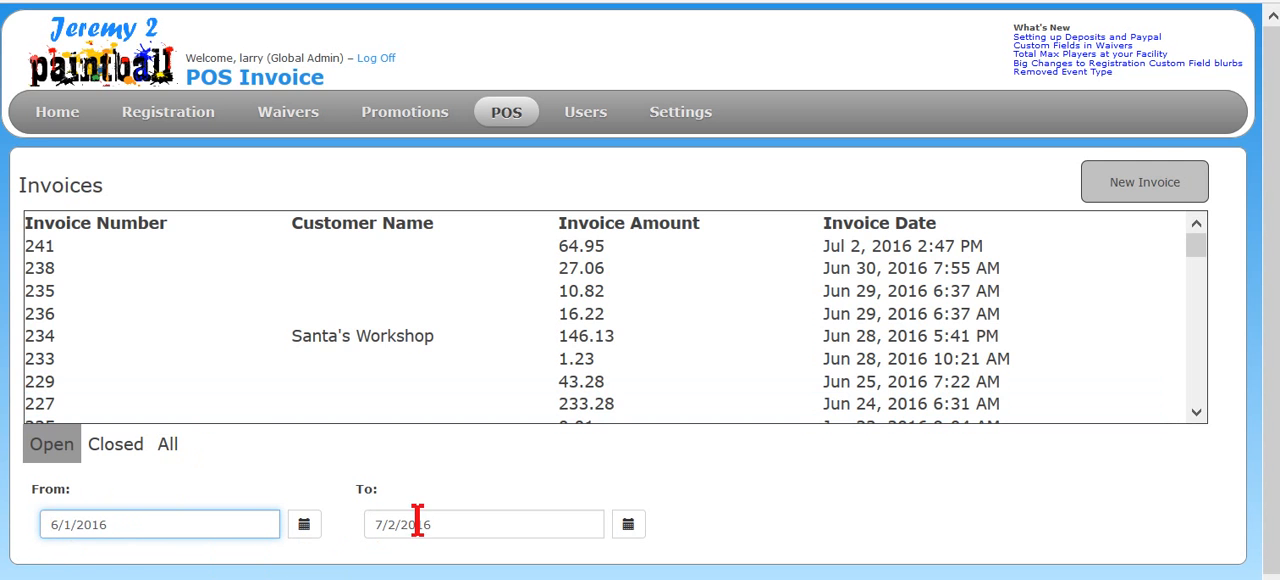
- Look through the open invoices from June and open the Borden Milk invoice to review its items
{"action": "scroll", "coordinate": [343, 388], "scroll_direction": "down", "scroll_amount": 5}
{"action": "scroll", "coordinate": [338, 395], "scroll_direction": "up", "scroll_amount": 2}
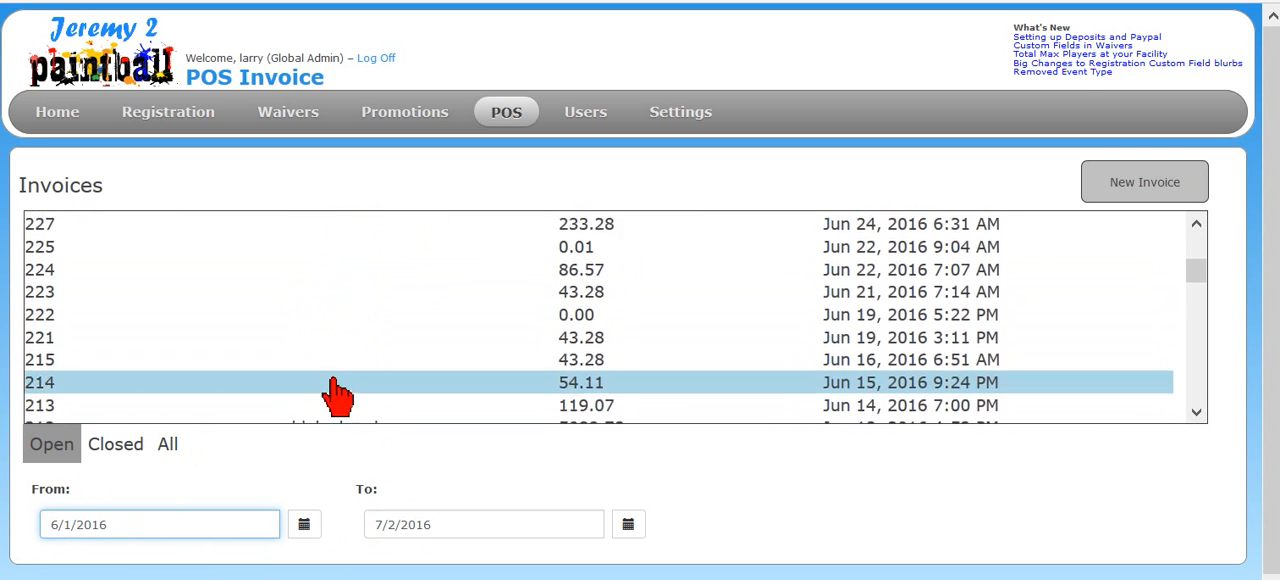
{"action": "scroll", "coordinate": [338, 395], "scroll_direction": "down", "scroll_amount": 5}
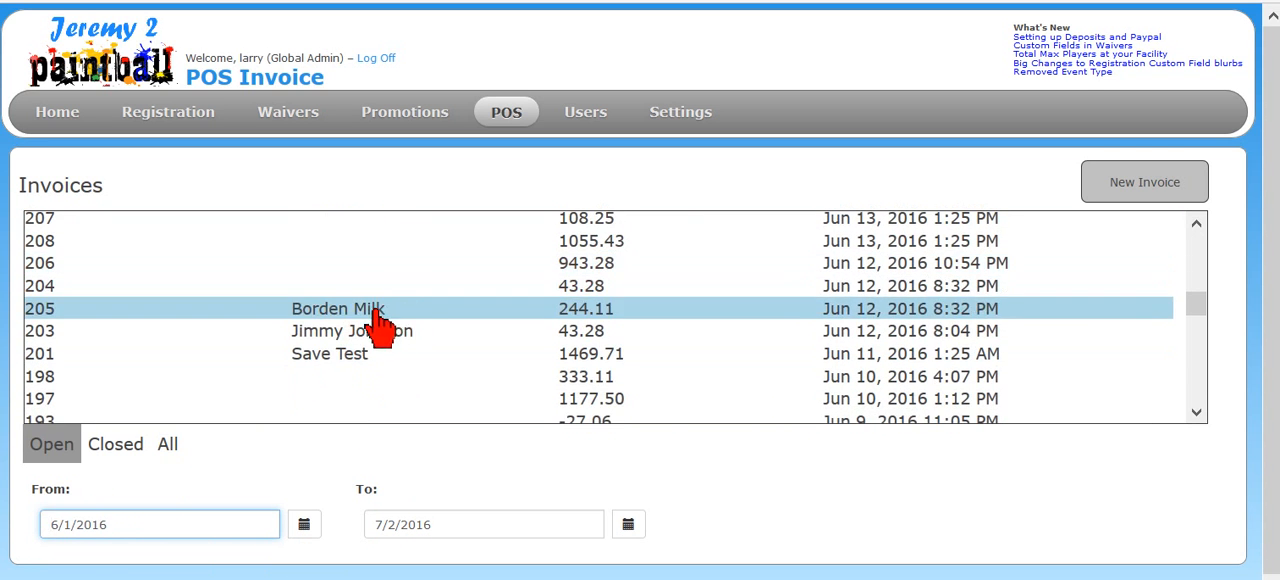
{"action": "left_click", "coordinate": [378, 318]}
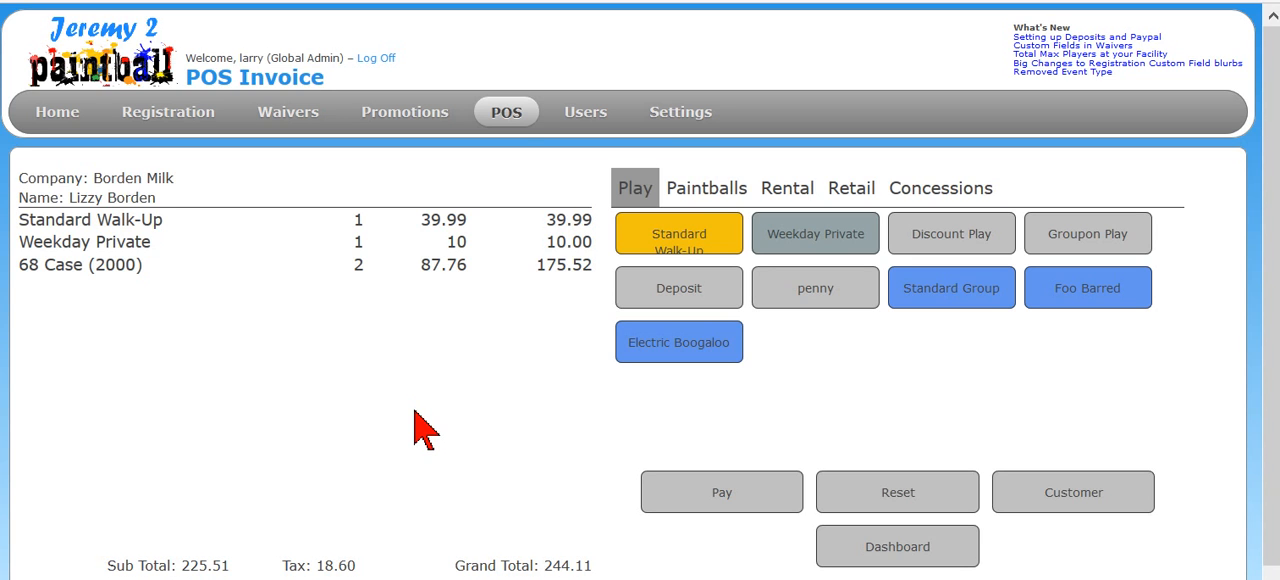
{"action": "scroll", "coordinate": [415, 407], "scroll_direction": "down", "scroll_amount": 1}
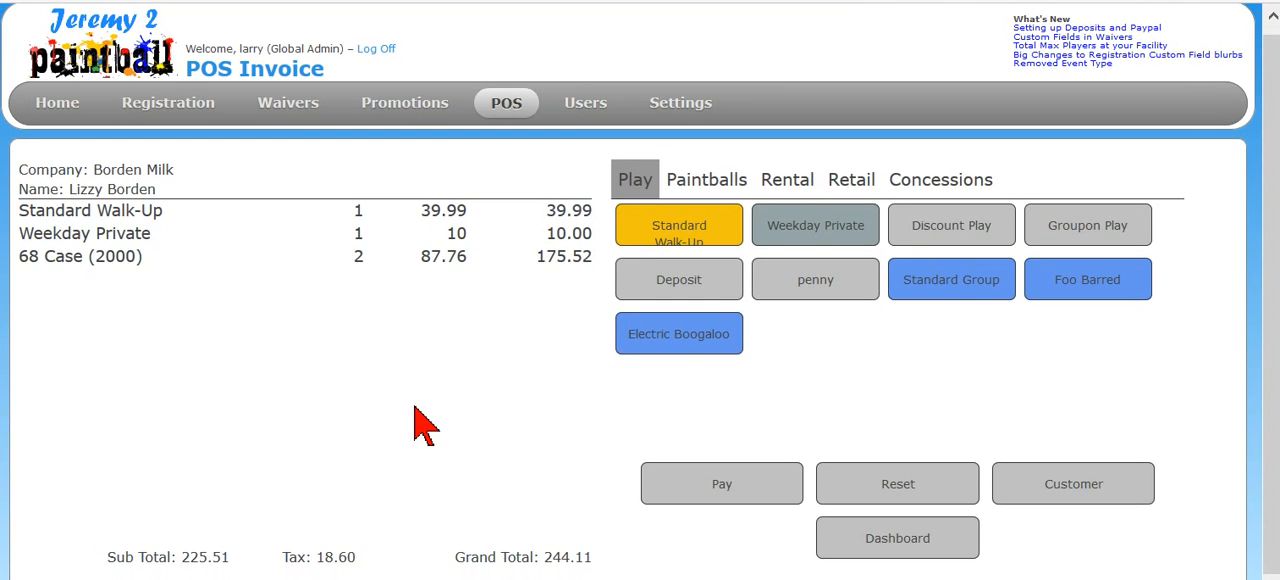
{"action": "scroll", "coordinate": [415, 407], "scroll_direction": "up", "scroll_amount": 1}
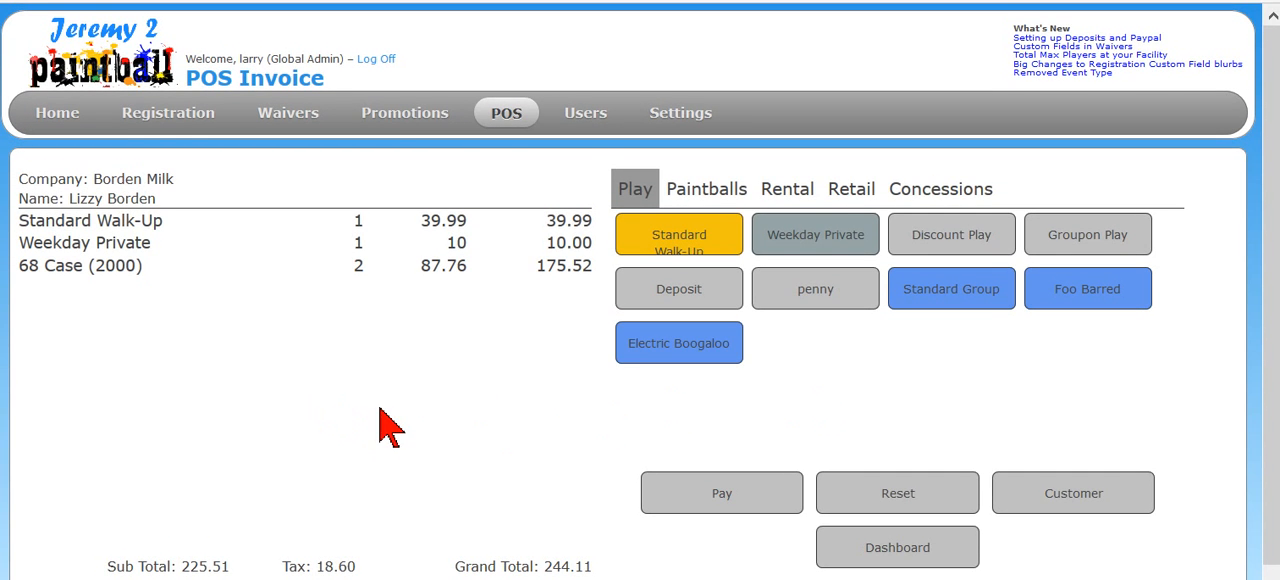
- Return to the open invoices, open the 64.95 invoice and bring up its Groupon Play line's description, quantity and price for editing
{"action": "mouse_move", "coordinate": [506, 116]}
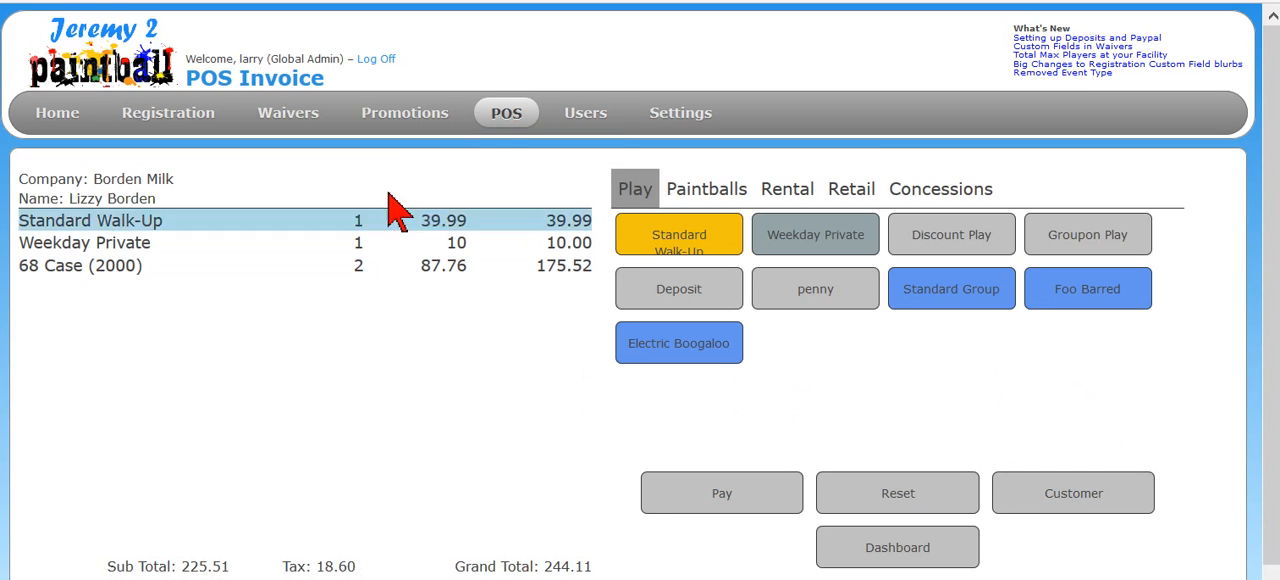
{"action": "left_click", "coordinate": [506, 116]}
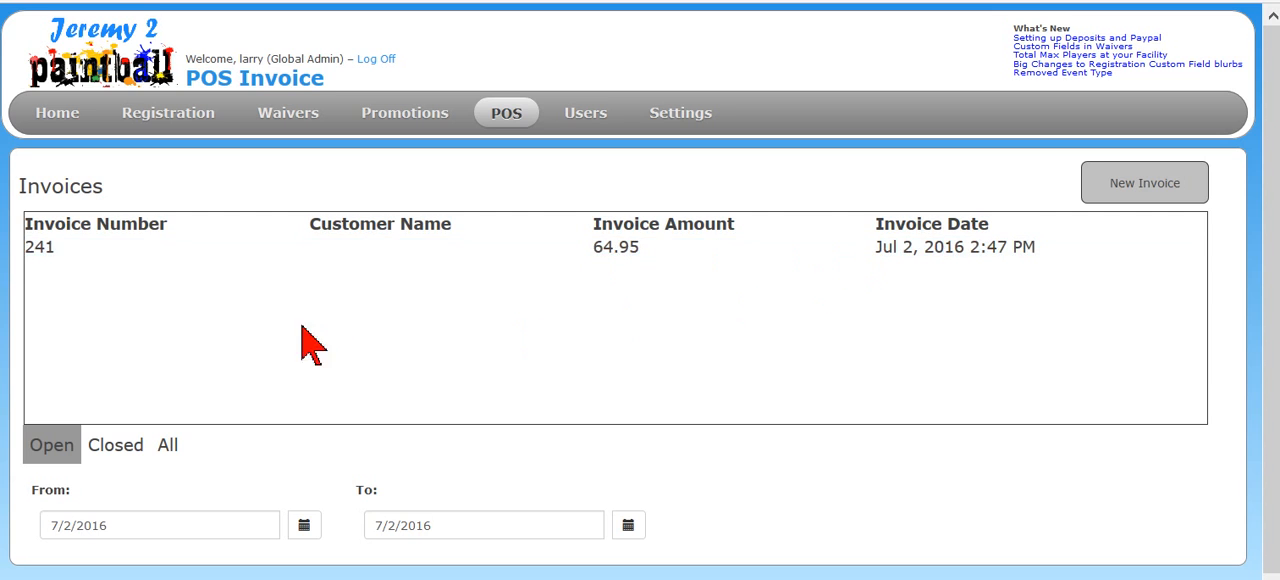
{"action": "left_click", "coordinate": [430, 250]}
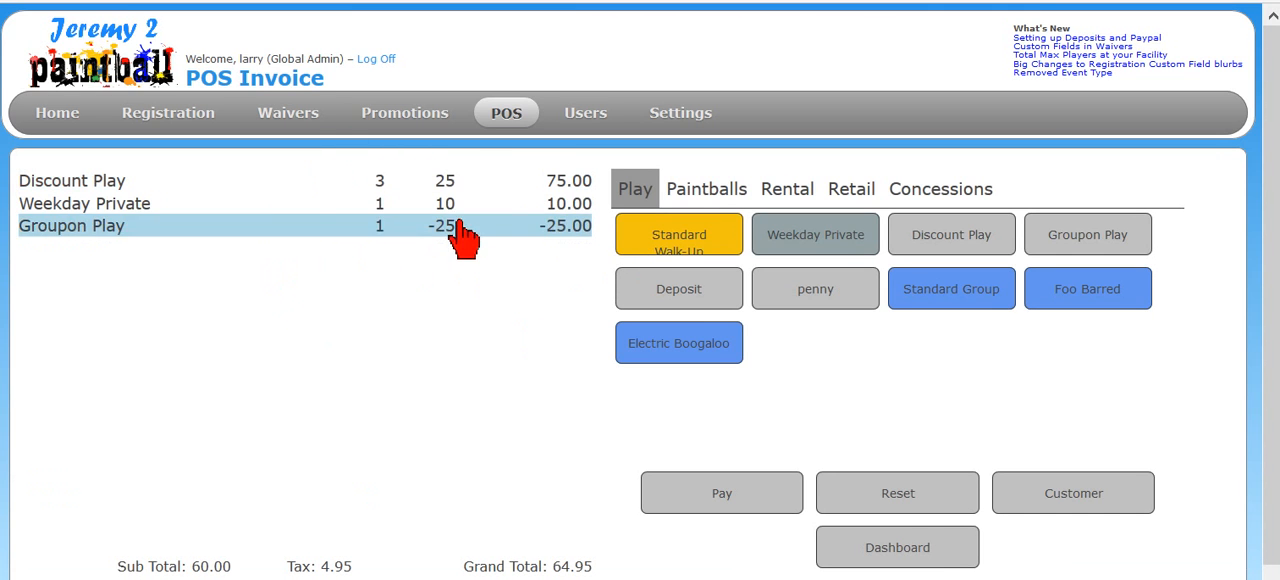
{"action": "left_click", "coordinate": [285, 248]}
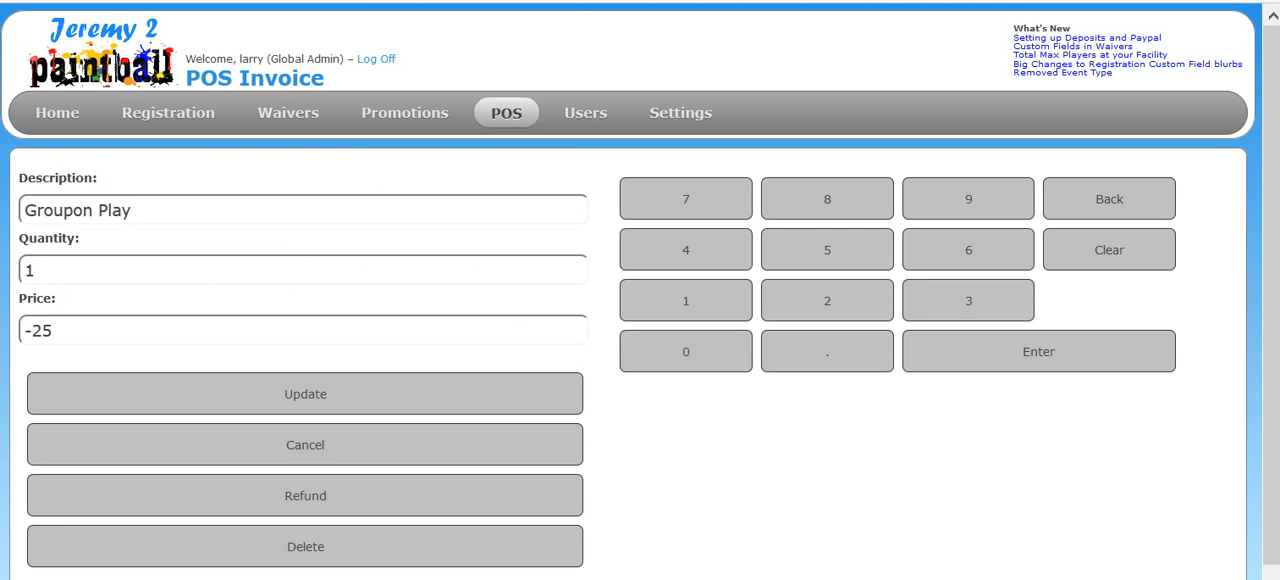
{"action": "key", "text": "Tab"}
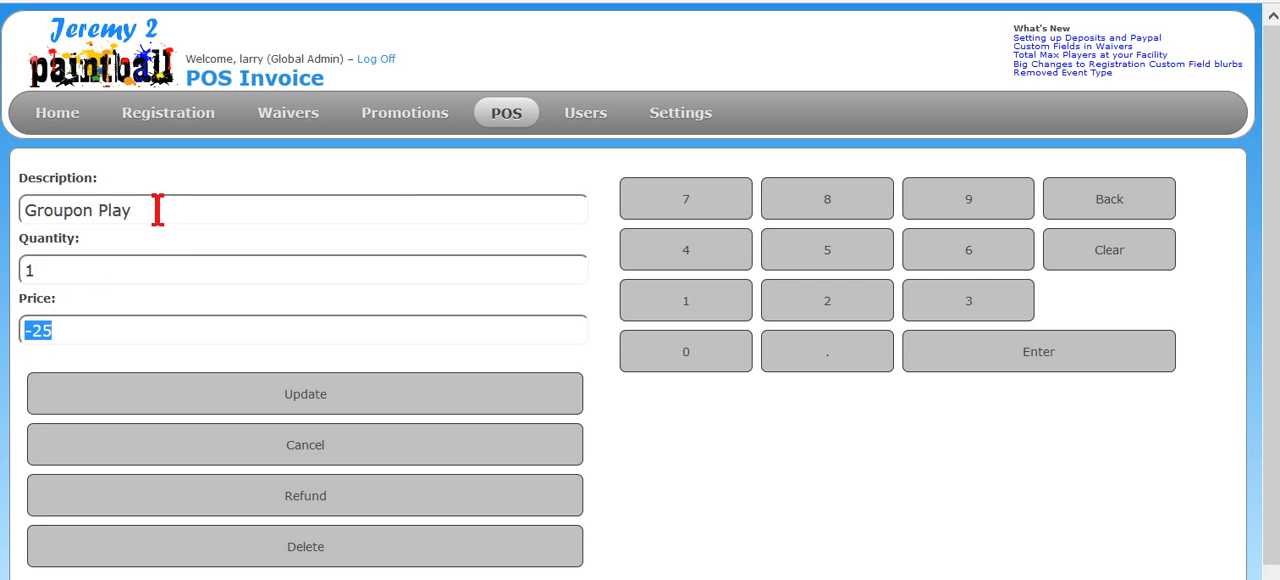
{"action": "left_click", "coordinate": [154, 210]}
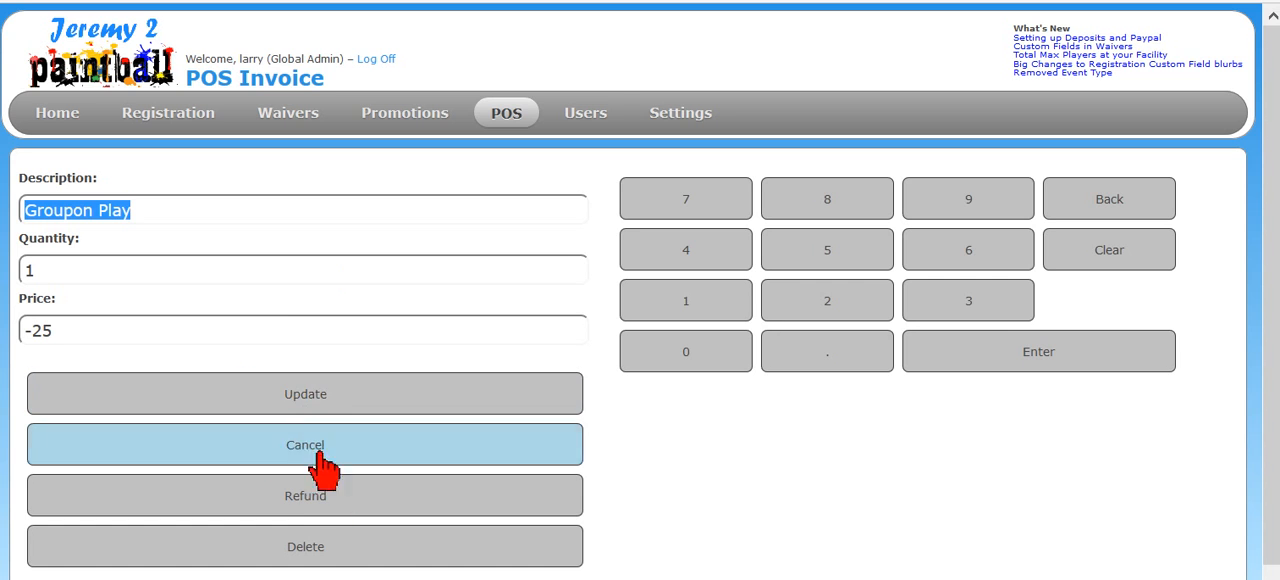
- Leave the item edit, start a new invoice and add one 68 Case (2000) from the paintball items
{"action": "mouse_move", "coordinate": [520, 140]}
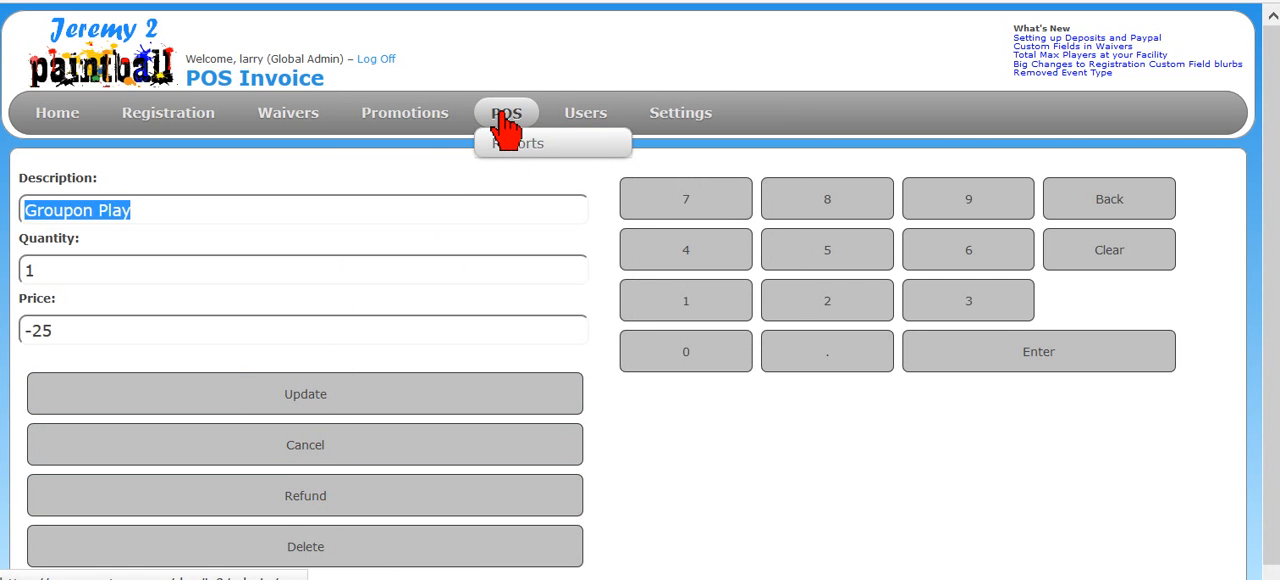
{"action": "left_click", "coordinate": [506, 118]}
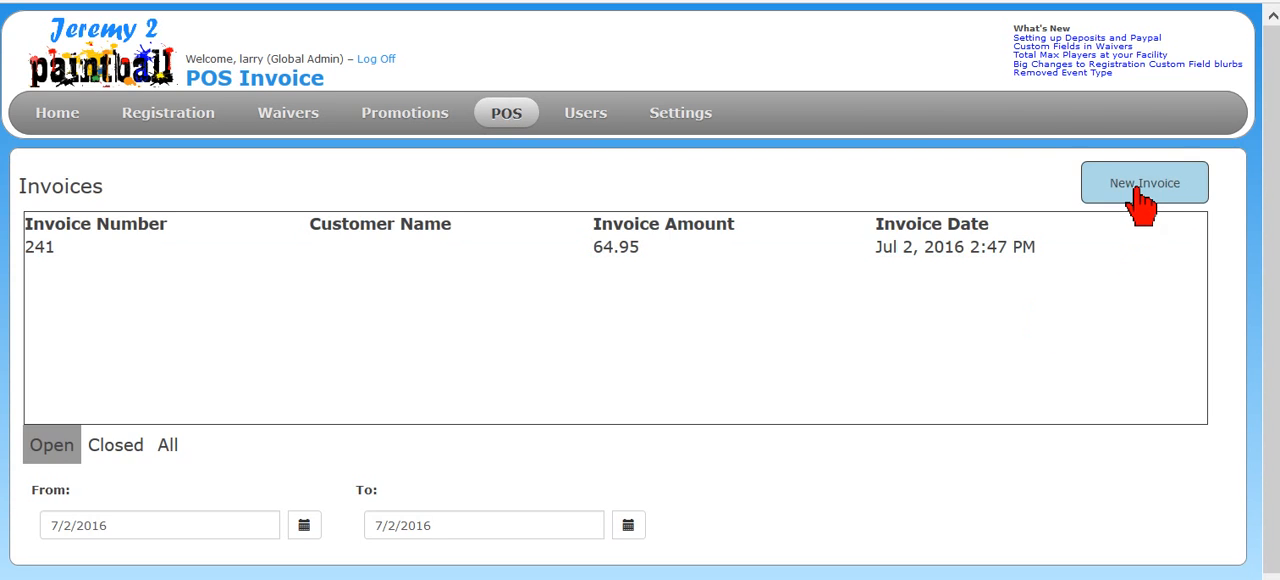
{"action": "left_click", "coordinate": [1140, 196]}
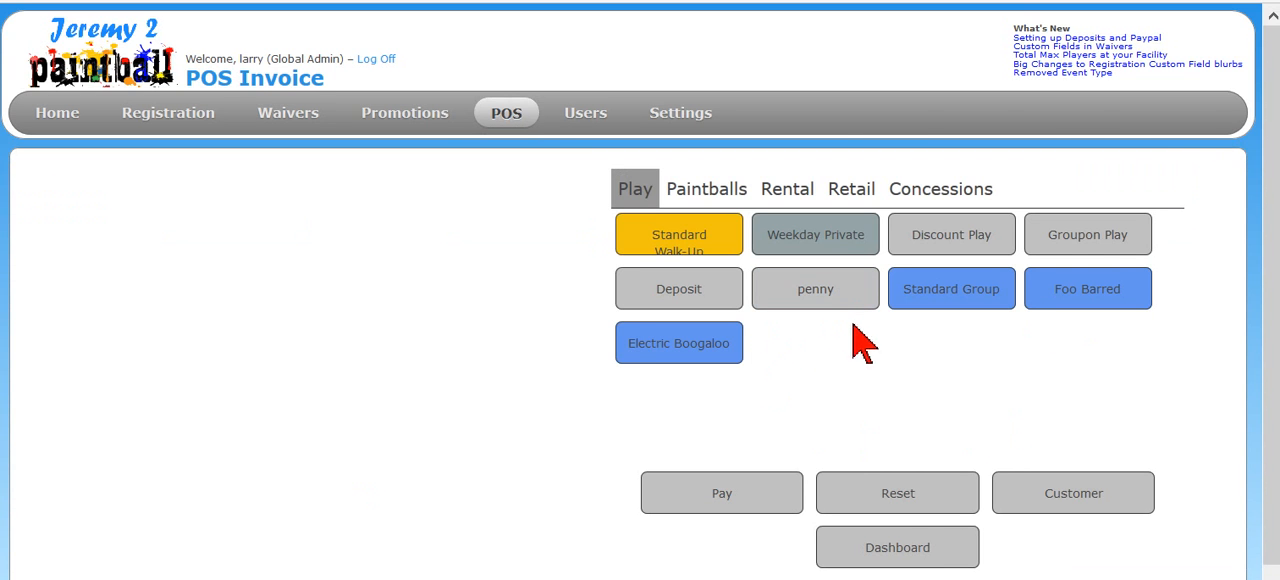
{"action": "left_click", "coordinate": [838, 200]}
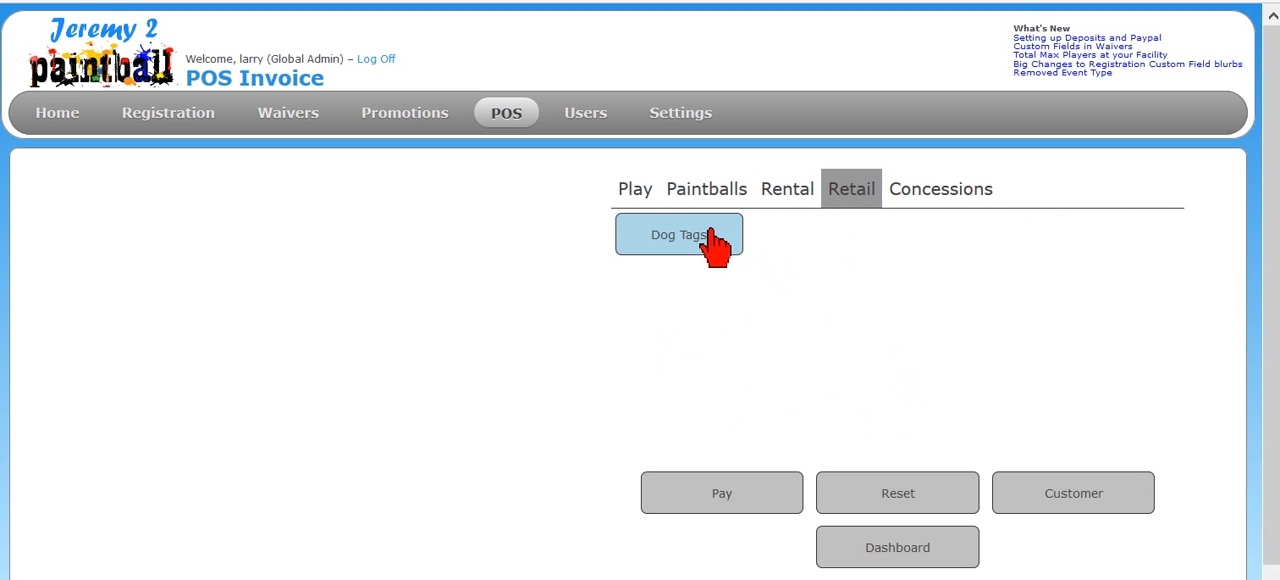
{"action": "left_click", "coordinate": [712, 195]}
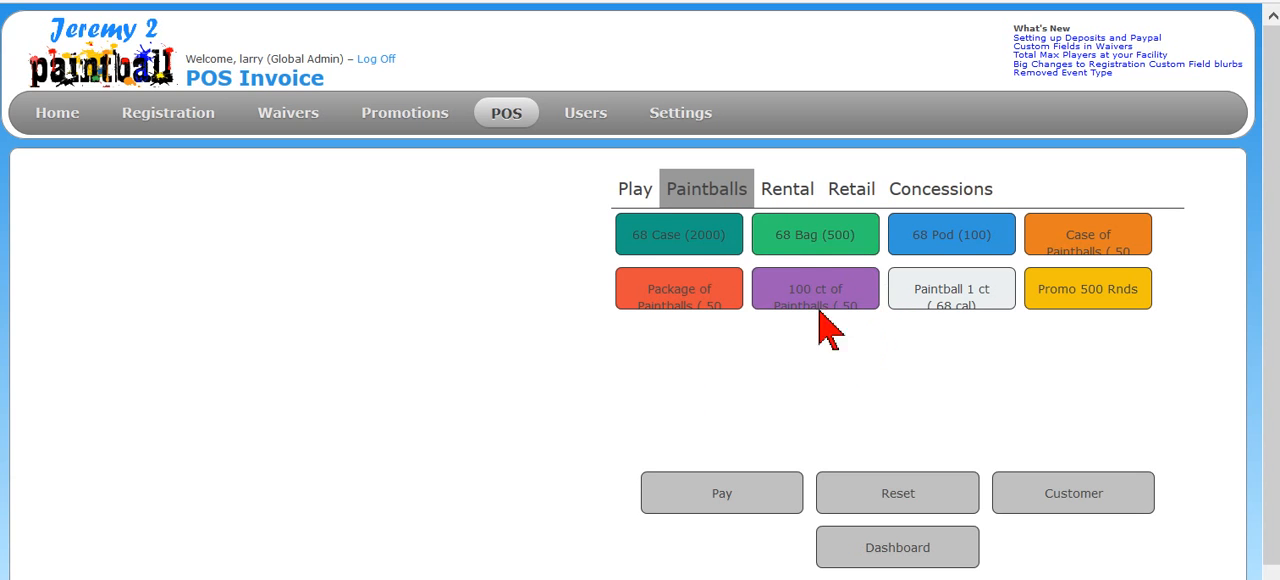
{"action": "left_click", "coordinate": [708, 253]}
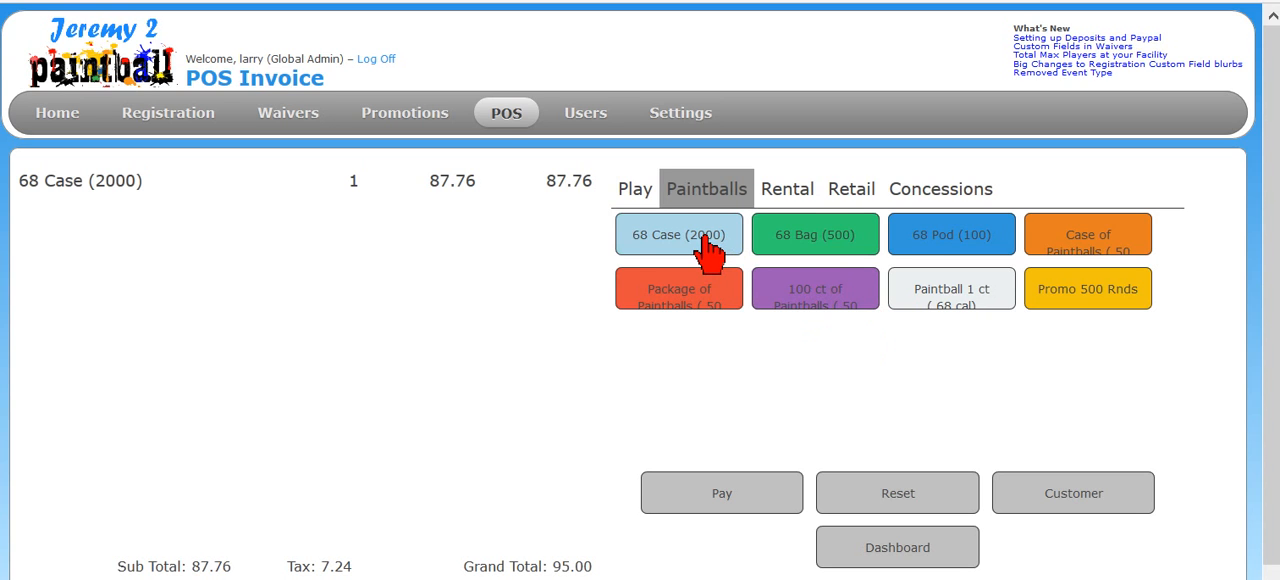
- Refund the 68 Case (2000) line and add one 68 Bag (500) from the paintball items
{"action": "left_click", "coordinate": [310, 190]}
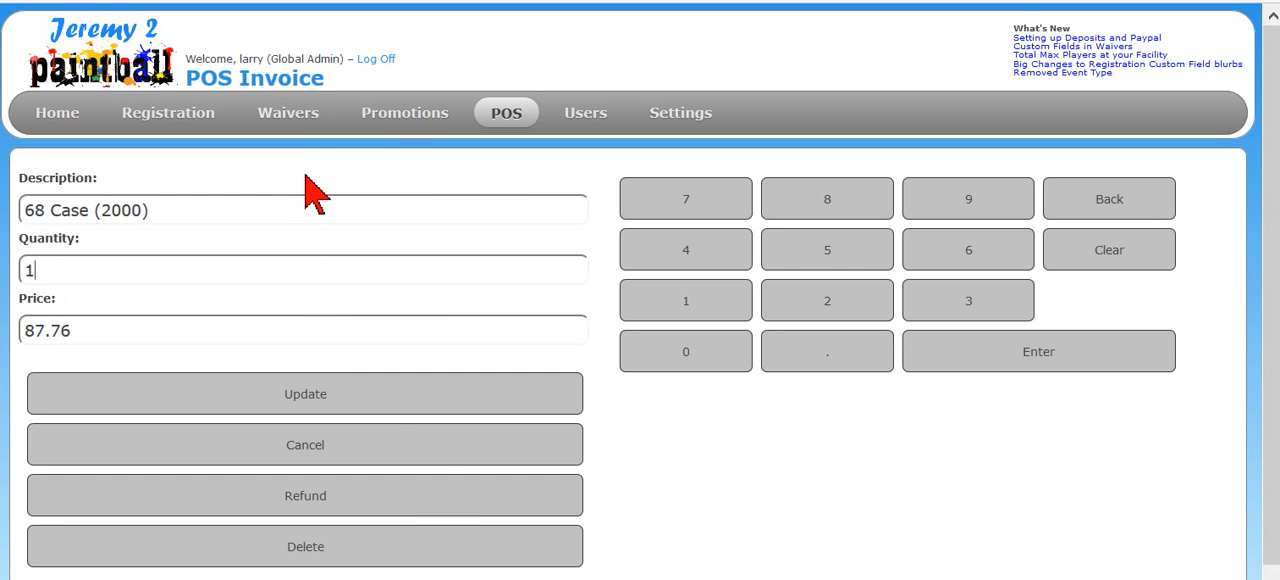
{"action": "left_click", "coordinate": [355, 500]}
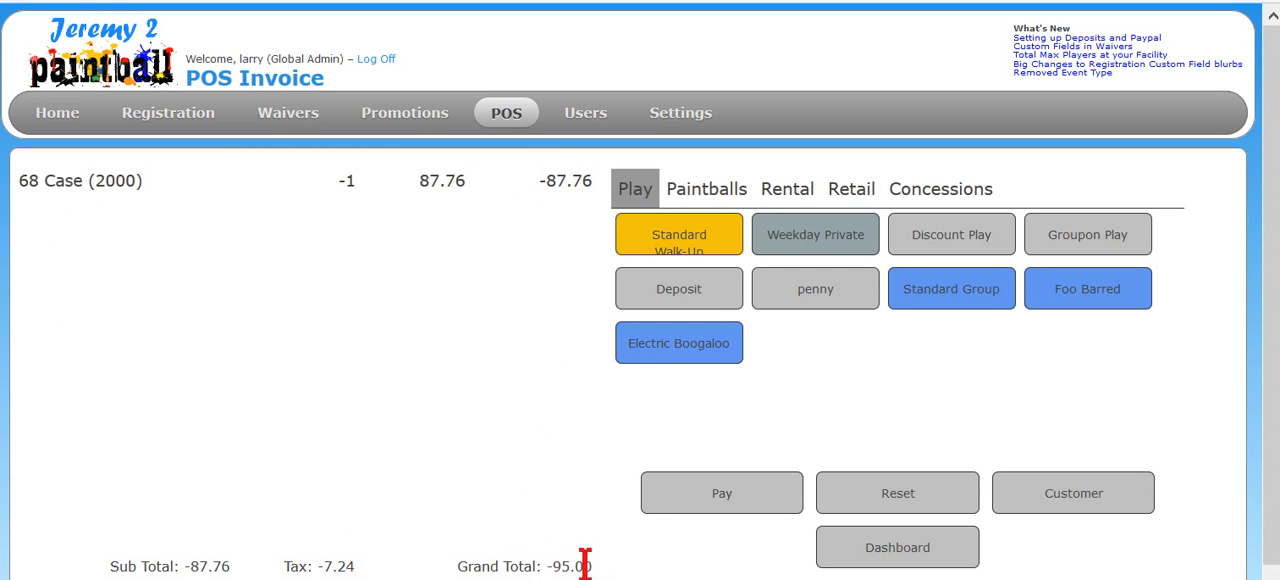
{"action": "left_click", "coordinate": [736, 190]}
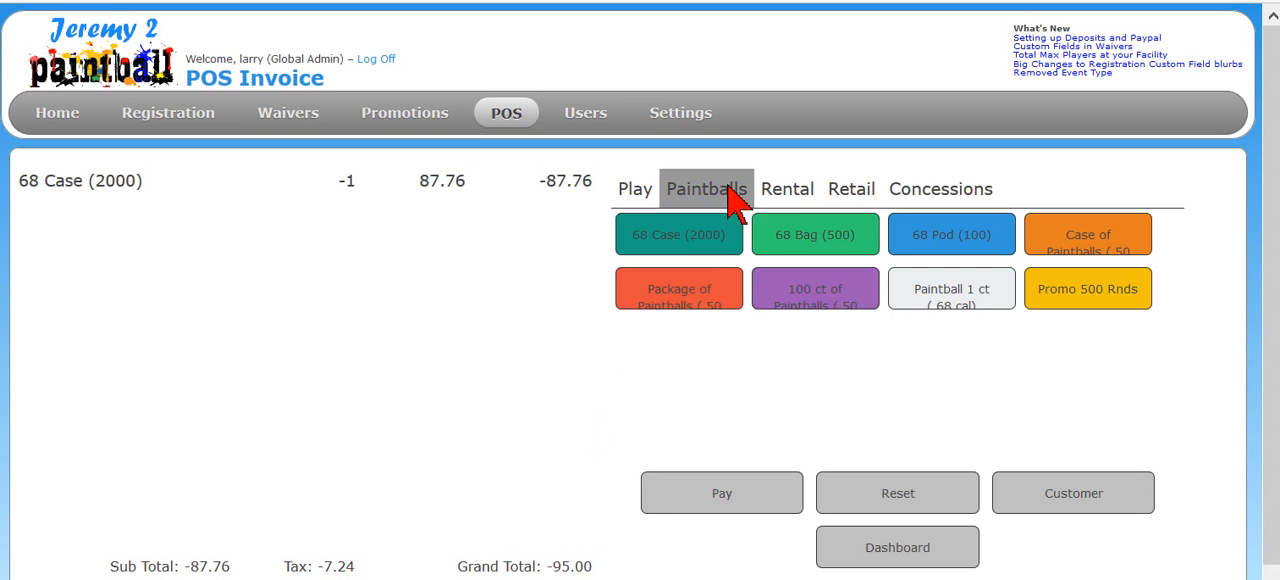
{"action": "left_click", "coordinate": [838, 248]}
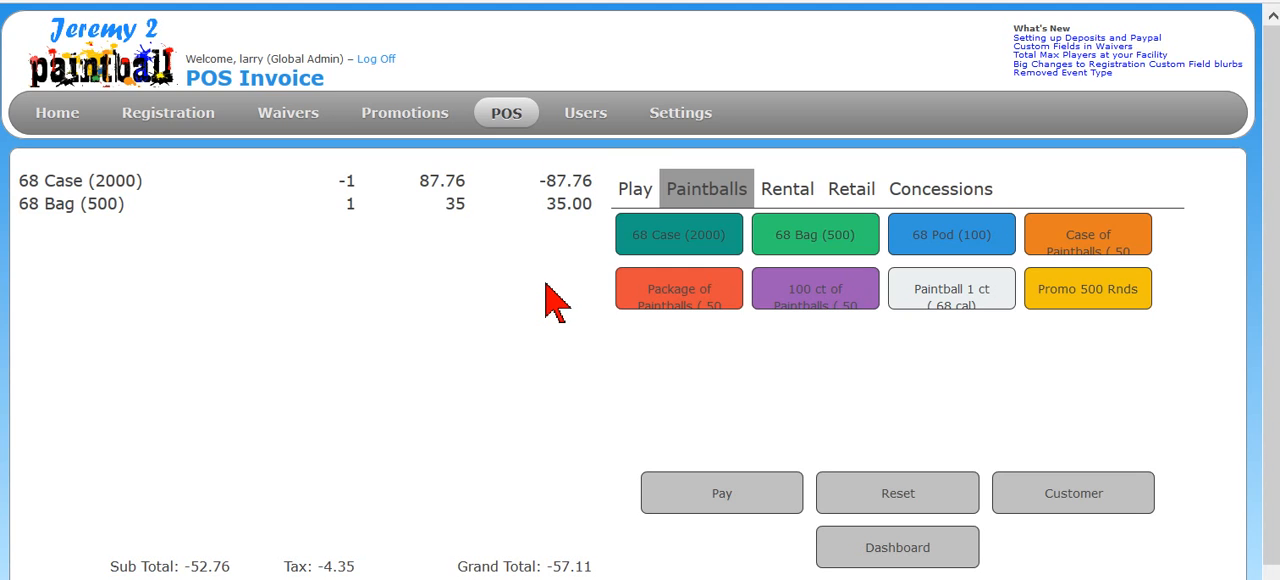
{"action": "left_click", "coordinate": [476, 186]}
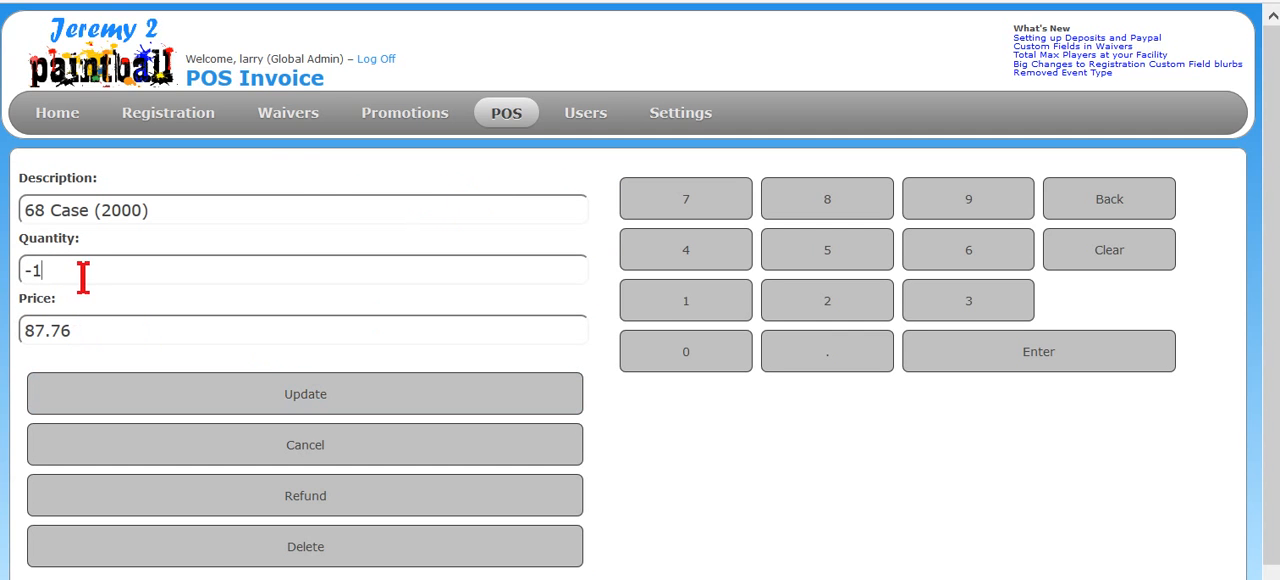
{"action": "left_click", "coordinate": [512, 113]}
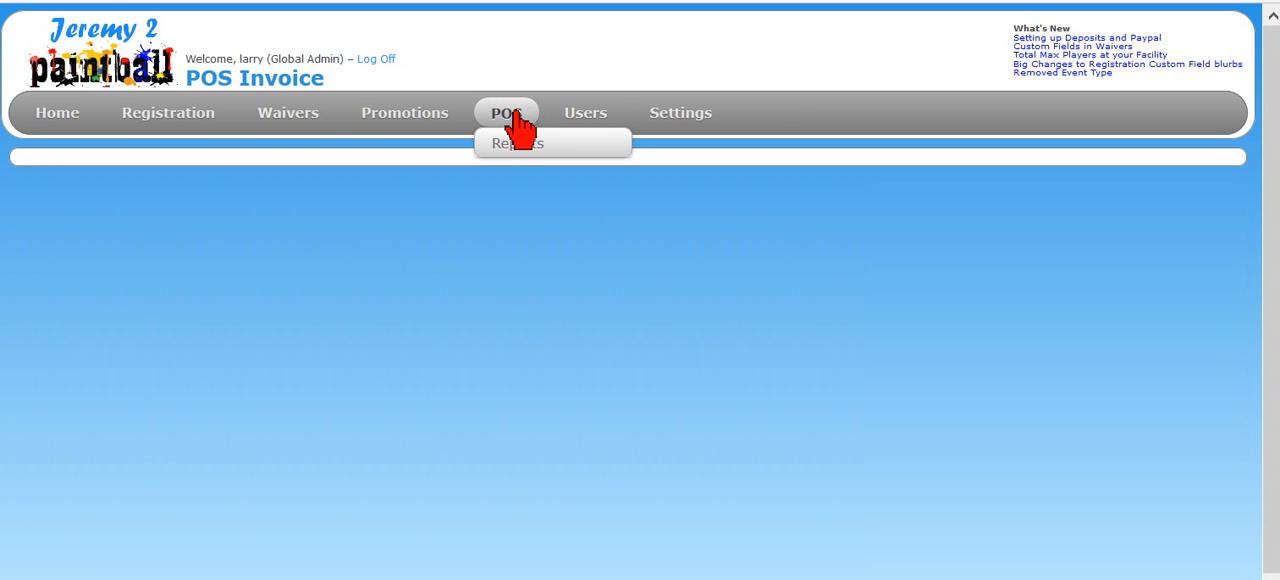
{"action": "left_click", "coordinate": [617, 256]}
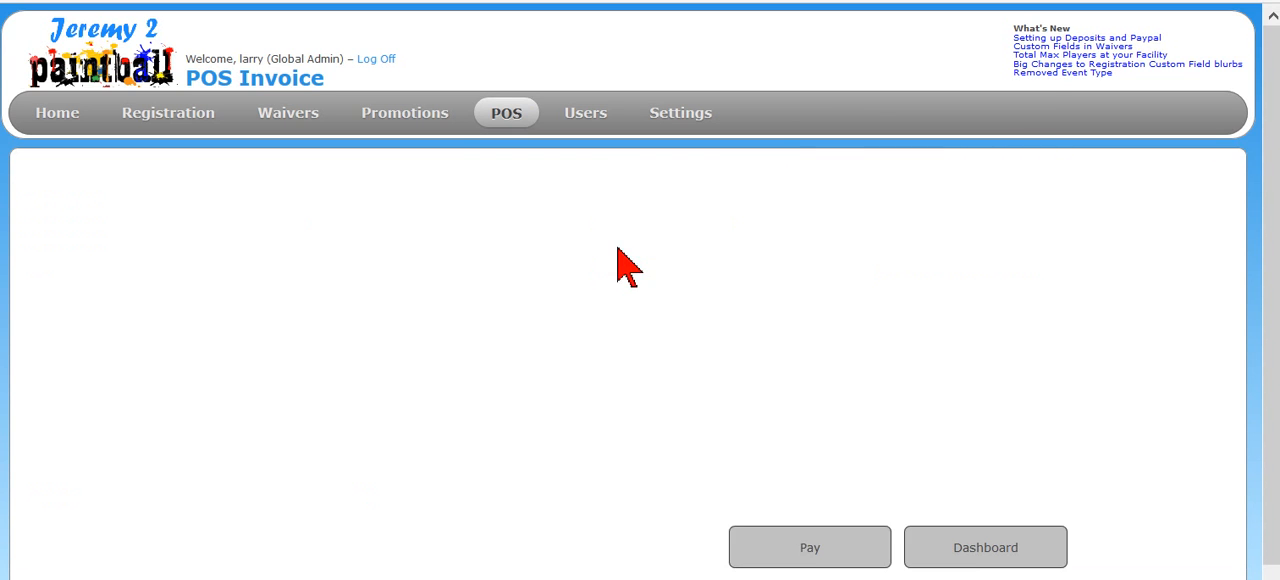
- Add two 68 Case (2000) so the line's quantity is 1, and refund the 68 Bag (500) line
{"action": "left_click", "coordinate": [718, 200]}
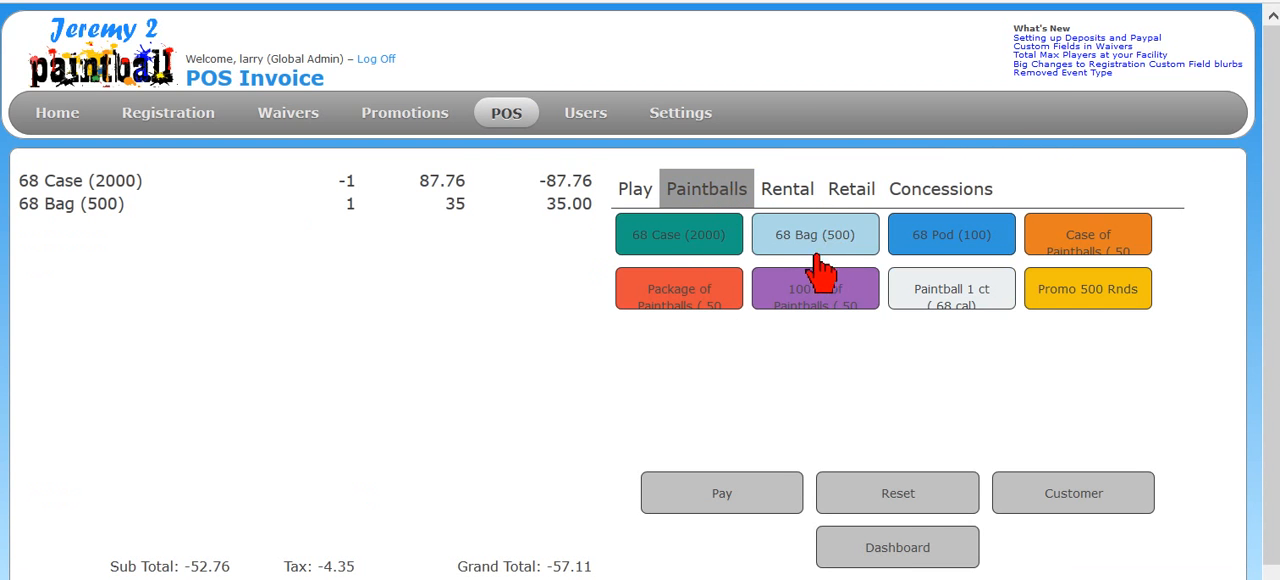
{"action": "left_click", "coordinate": [358, 205]}
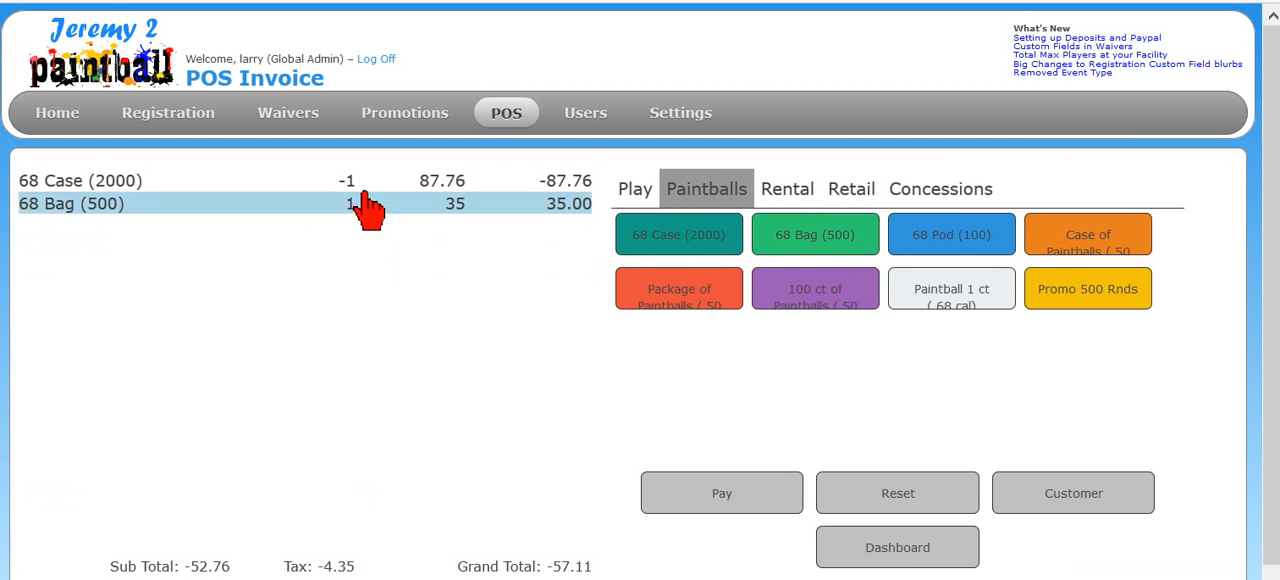
{"action": "left_click", "coordinate": [688, 240]}
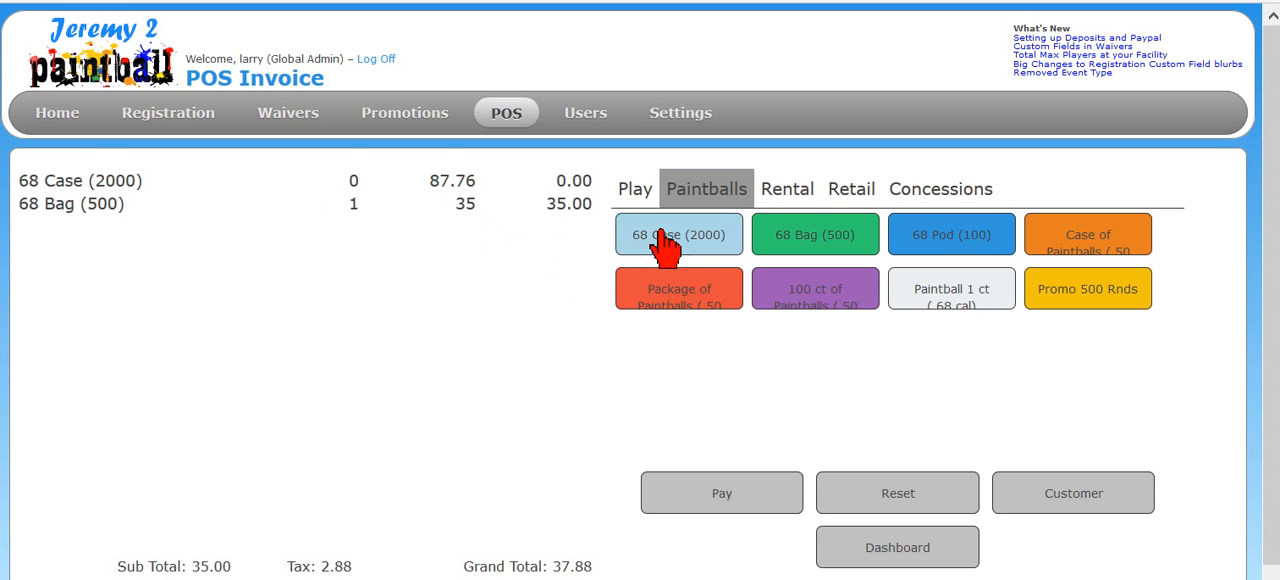
{"action": "left_click", "coordinate": [655, 245]}
{"action": "left_click", "coordinate": [410, 207]}
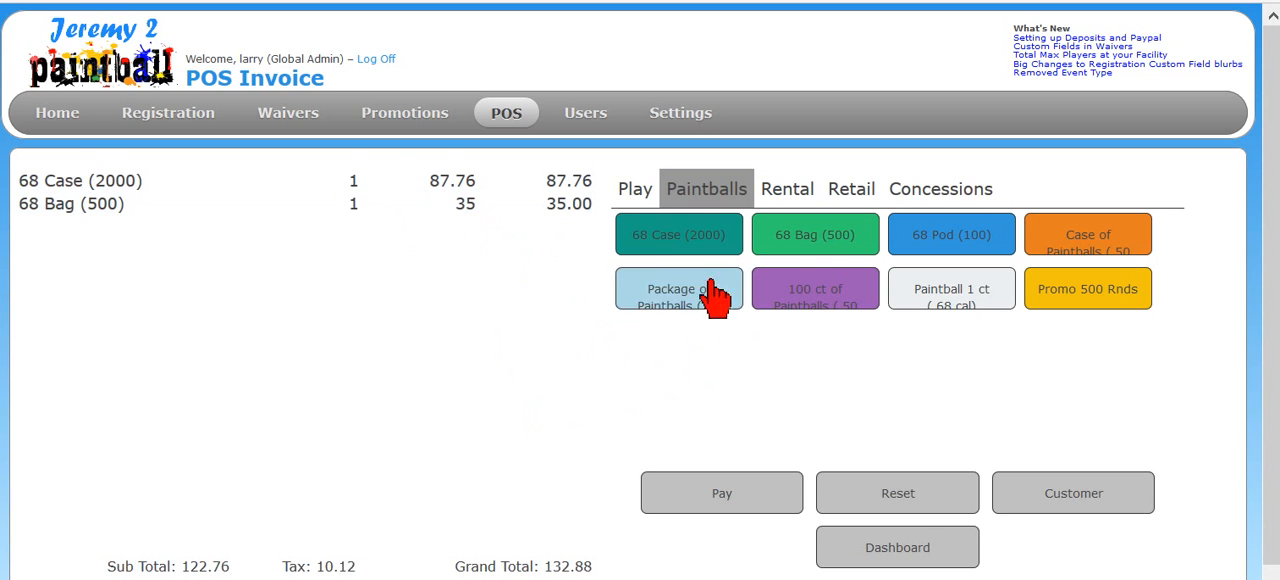
{"action": "left_click", "coordinate": [272, 205]}
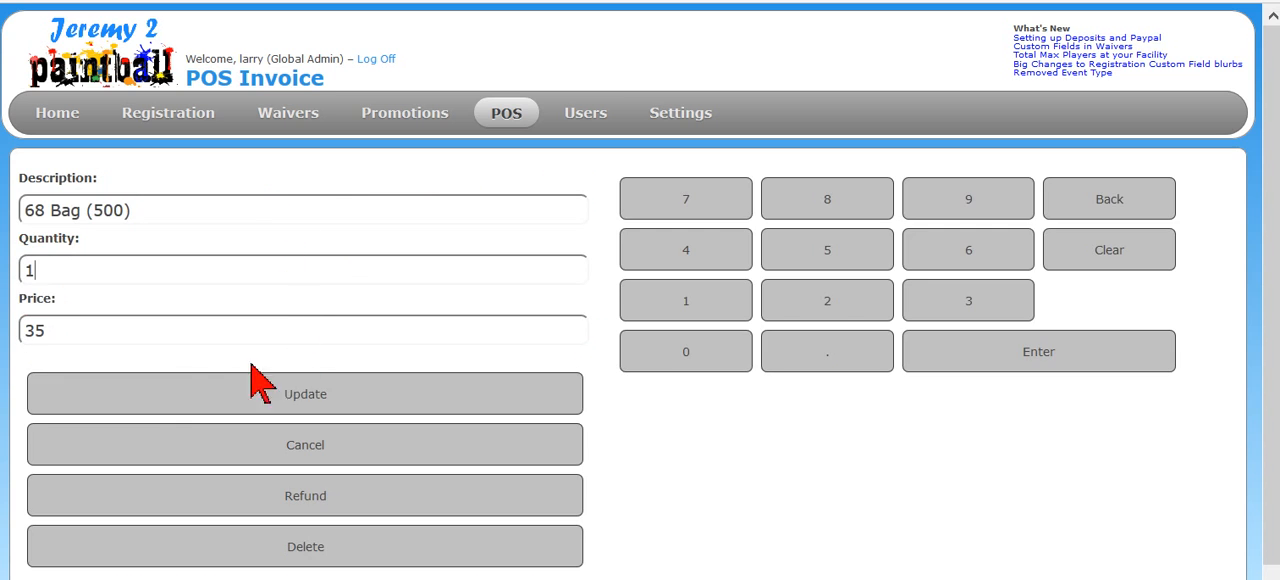
{"action": "left_click", "coordinate": [314, 491]}
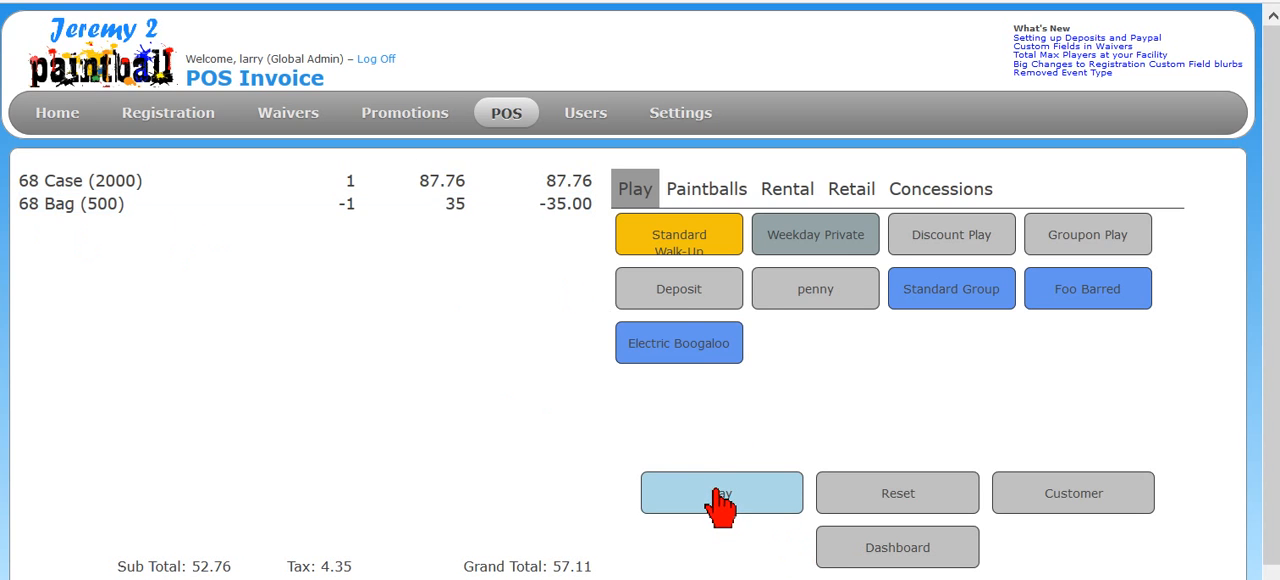
- Pay 20 of the invoice by credit and the remaining 37.11 in cash, and bring up the receipt without printing it
{"action": "left_click", "coordinate": [757, 500]}
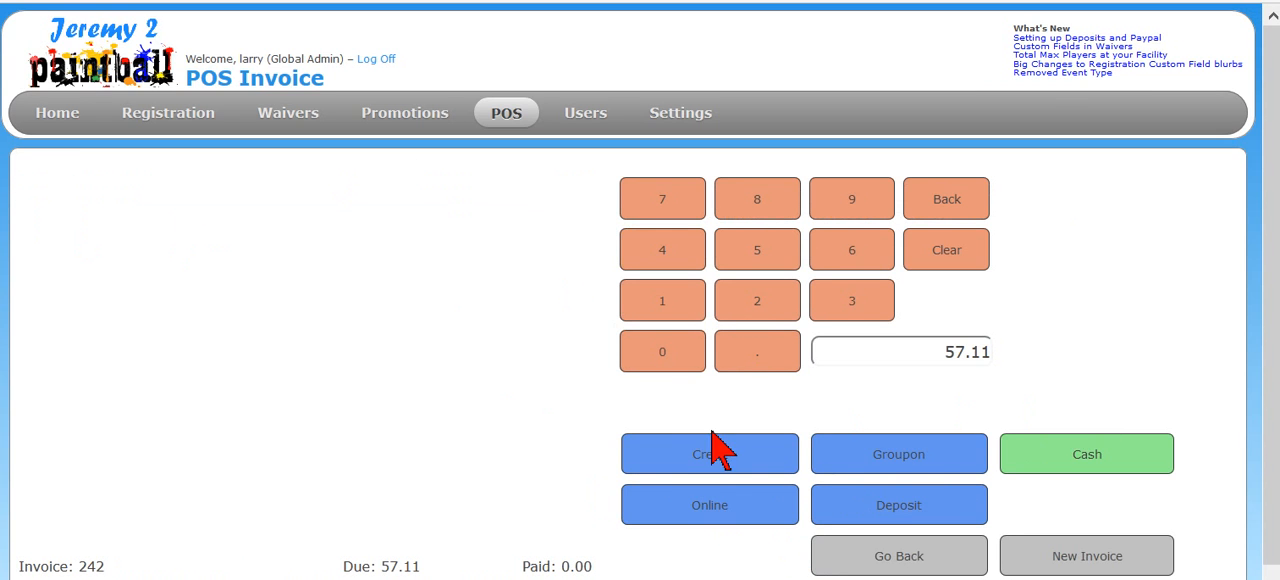
{"action": "left_click_drag", "start_coordinate": [932, 348], "coordinate": [1126, 346]}
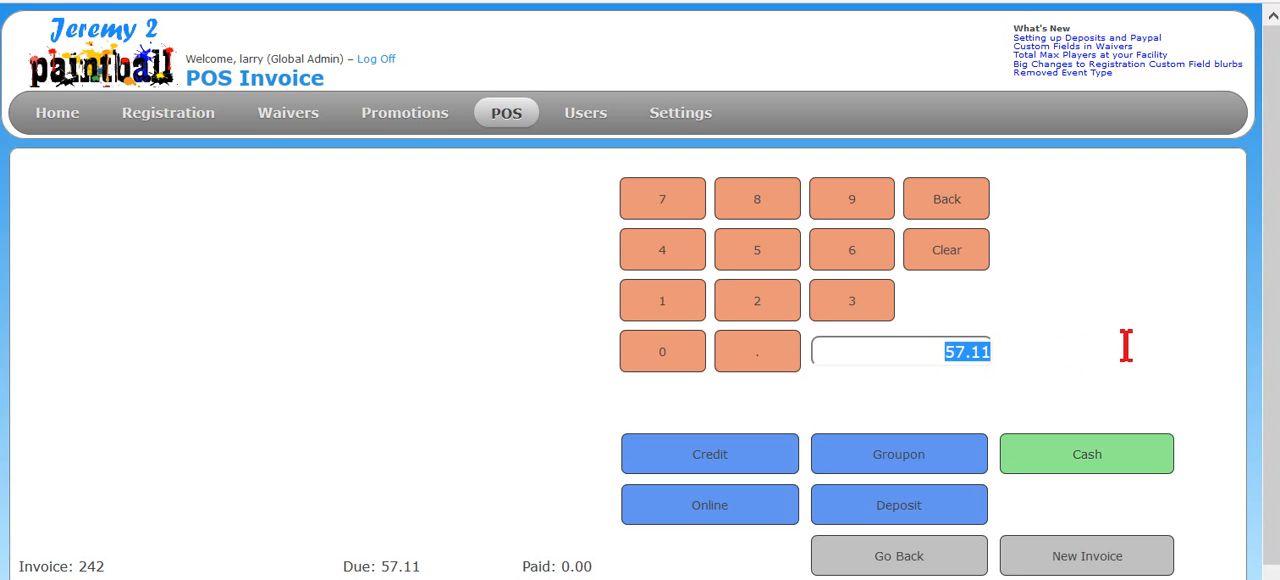
{"action": "type", "text": "20"}
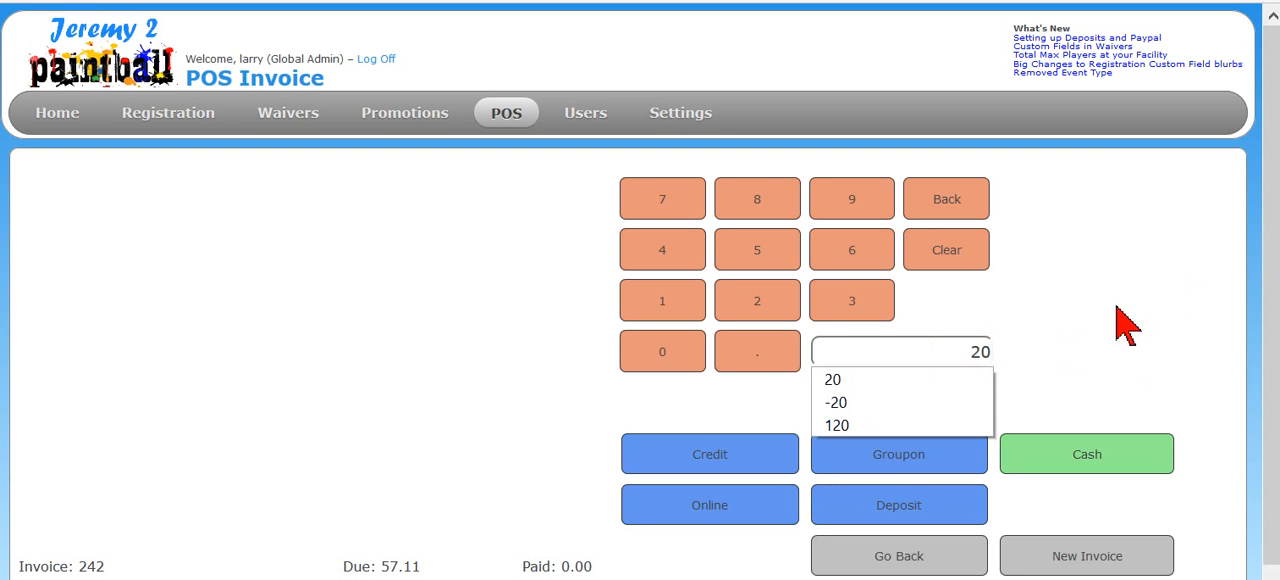
{"action": "left_click", "coordinate": [660, 460]}
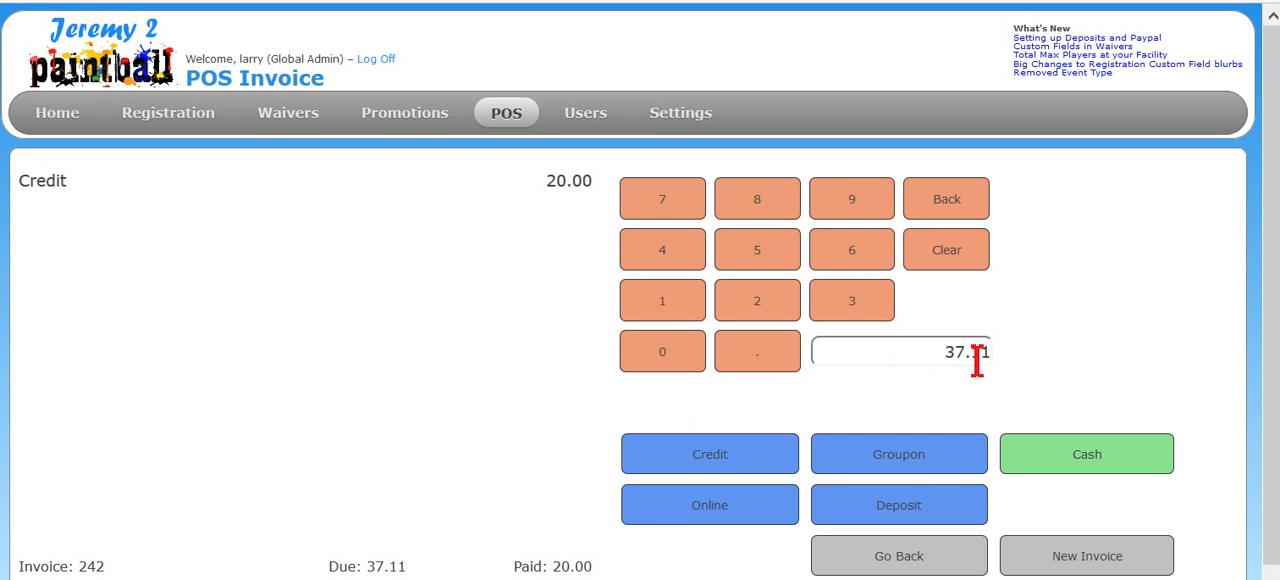
{"action": "left_click", "coordinate": [1051, 466]}
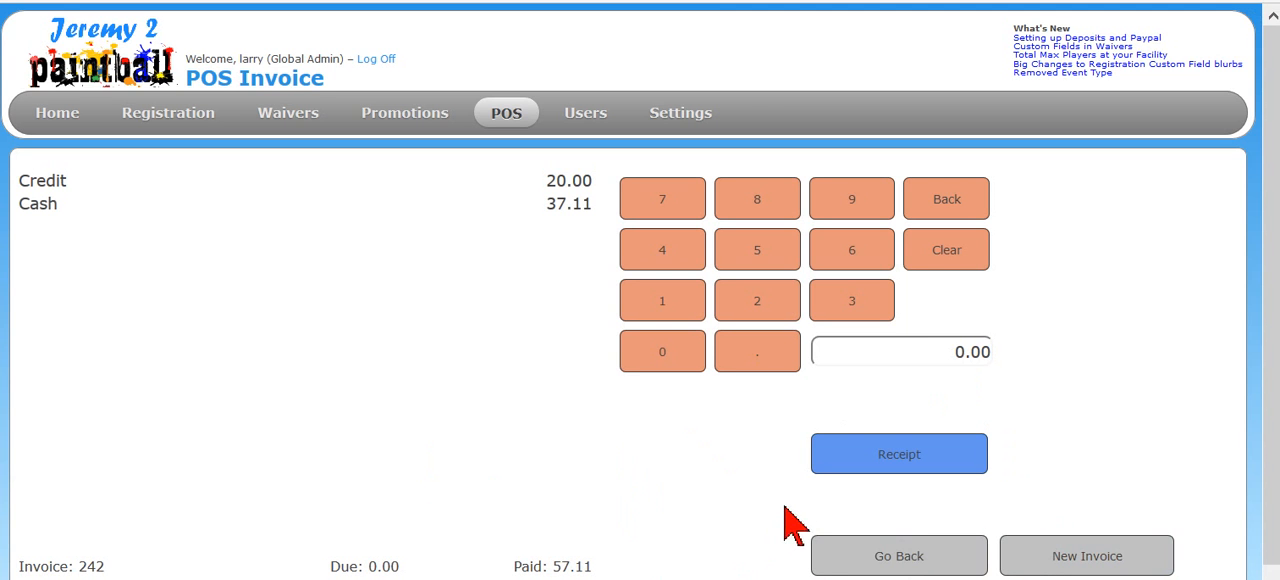
{"action": "left_click", "coordinate": [850, 456]}
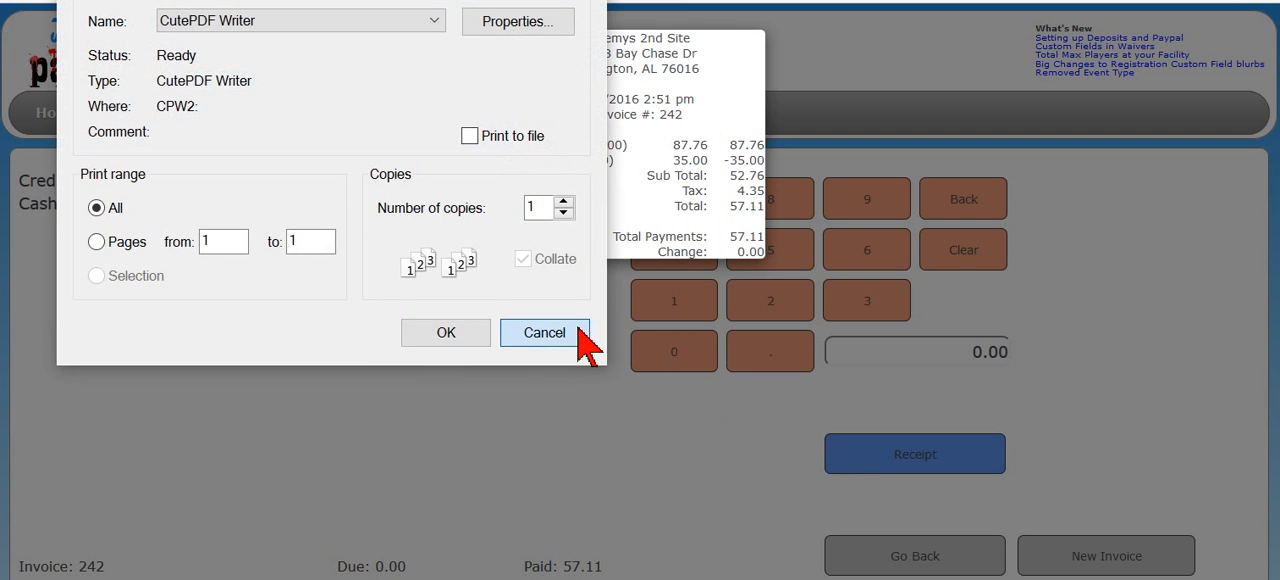
{"action": "left_click", "coordinate": [580, 334]}
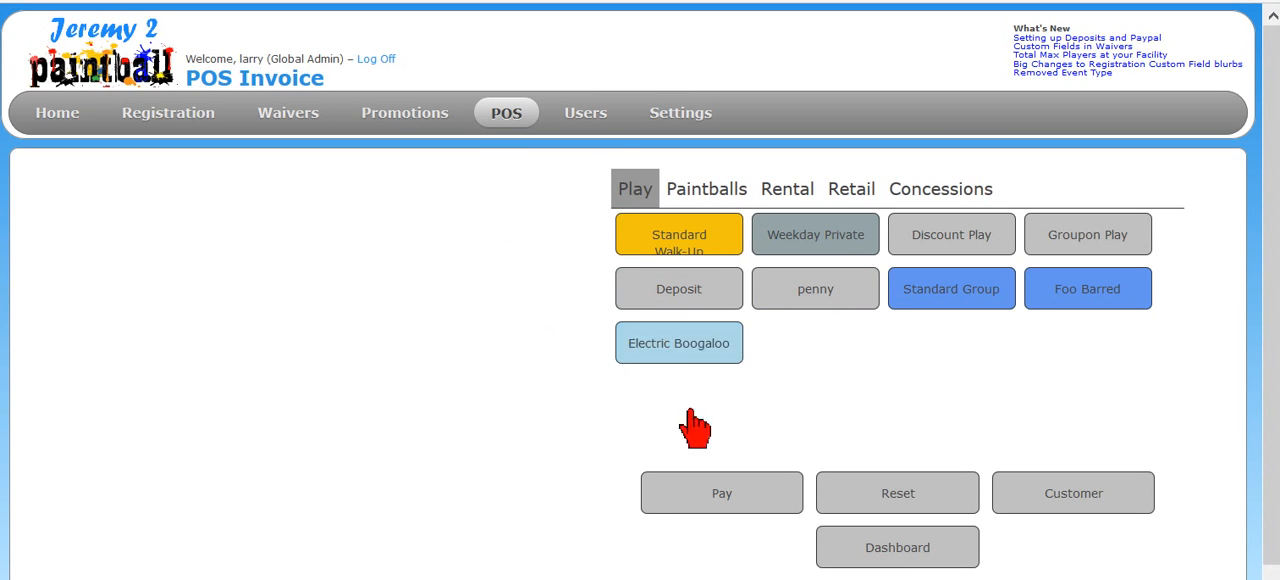
- Open the POS daily report and examine the cash and credit totals and the 68 Bag (500) entry under Goods Sold
{"action": "mouse_move", "coordinate": [506, 115]}
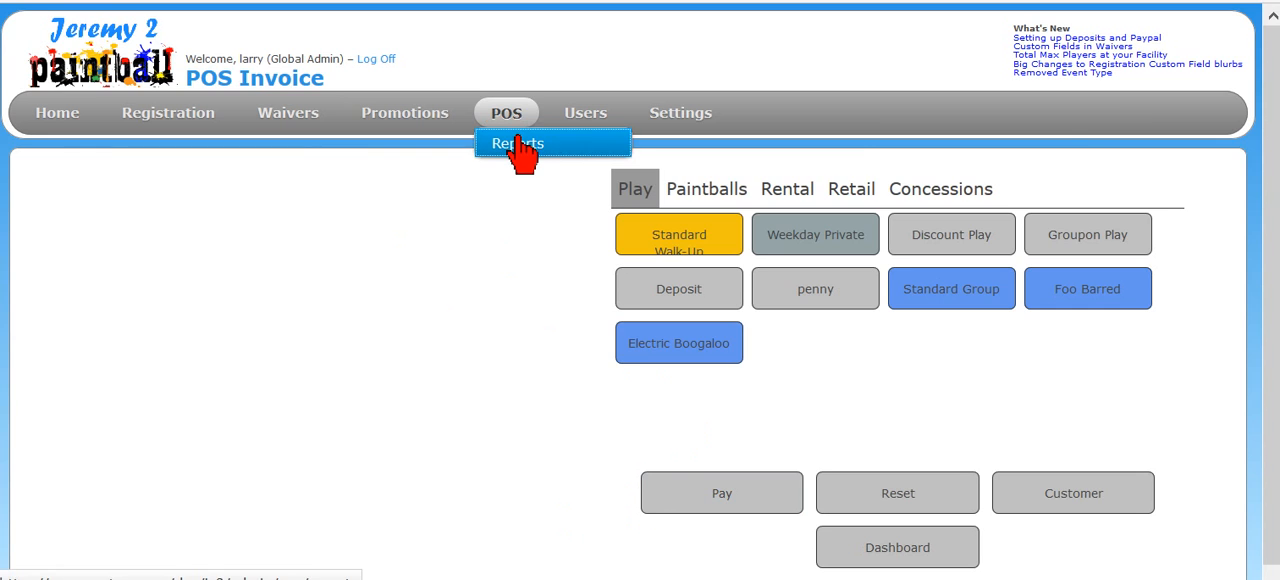
{"action": "left_click", "coordinate": [520, 140]}
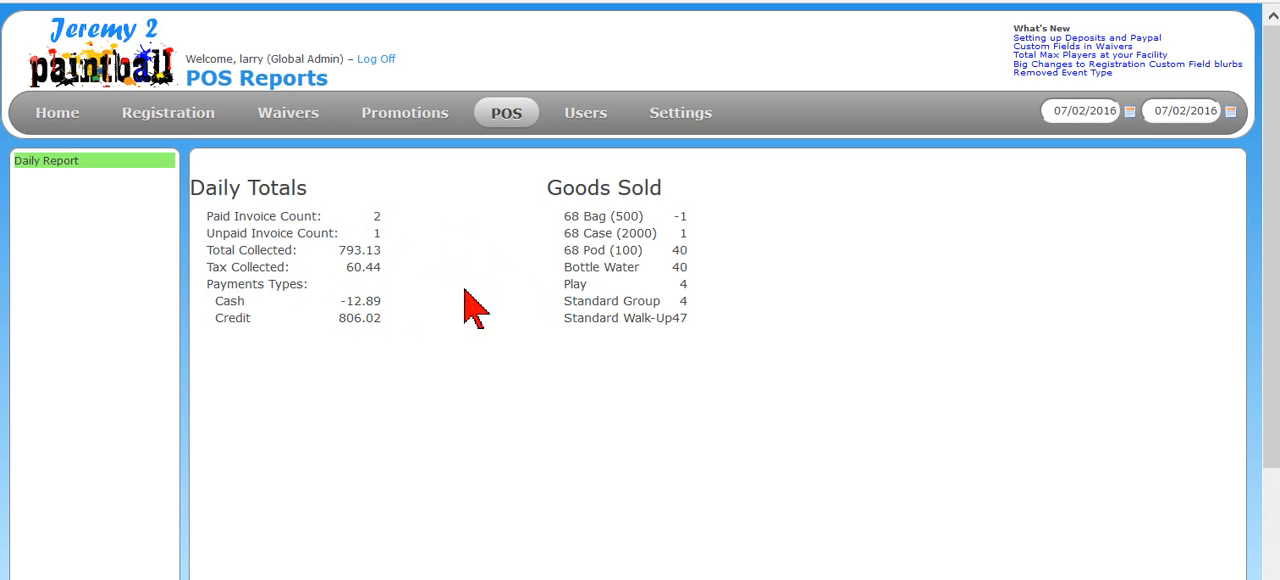
{"action": "left_click_drag", "start_coordinate": [340, 300], "coordinate": [394, 317]}
{"action": "left_click", "coordinate": [394, 319]}
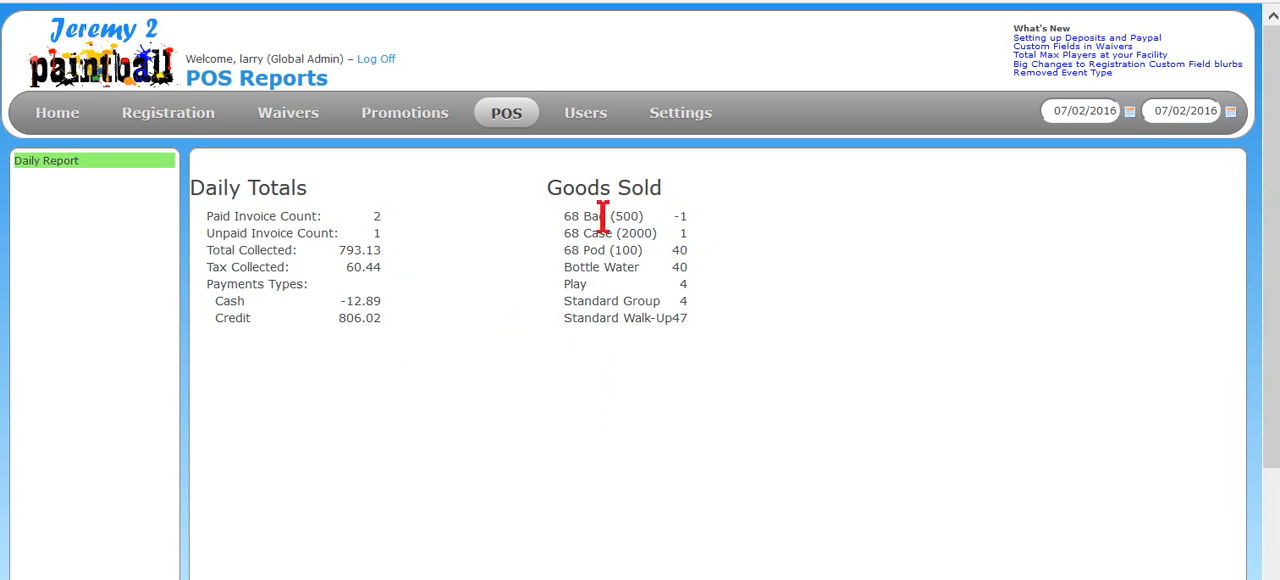
{"action": "left_click_drag", "start_coordinate": [567, 216], "coordinate": [690, 218]}
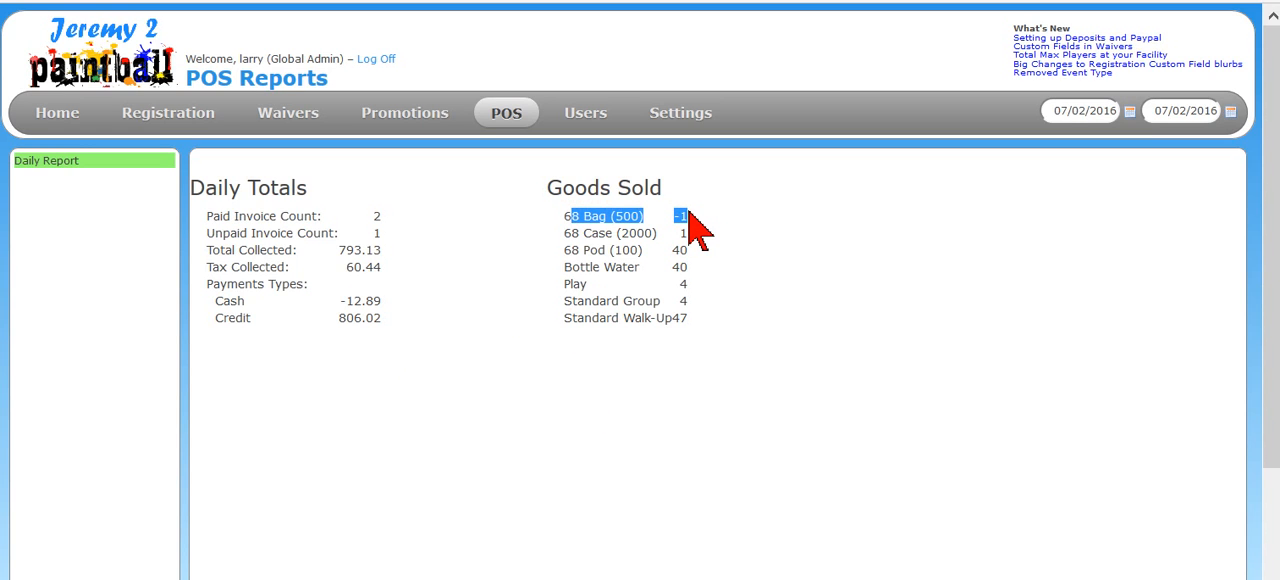
{"action": "left_click_drag", "start_coordinate": [561, 216], "coordinate": [703, 223]}
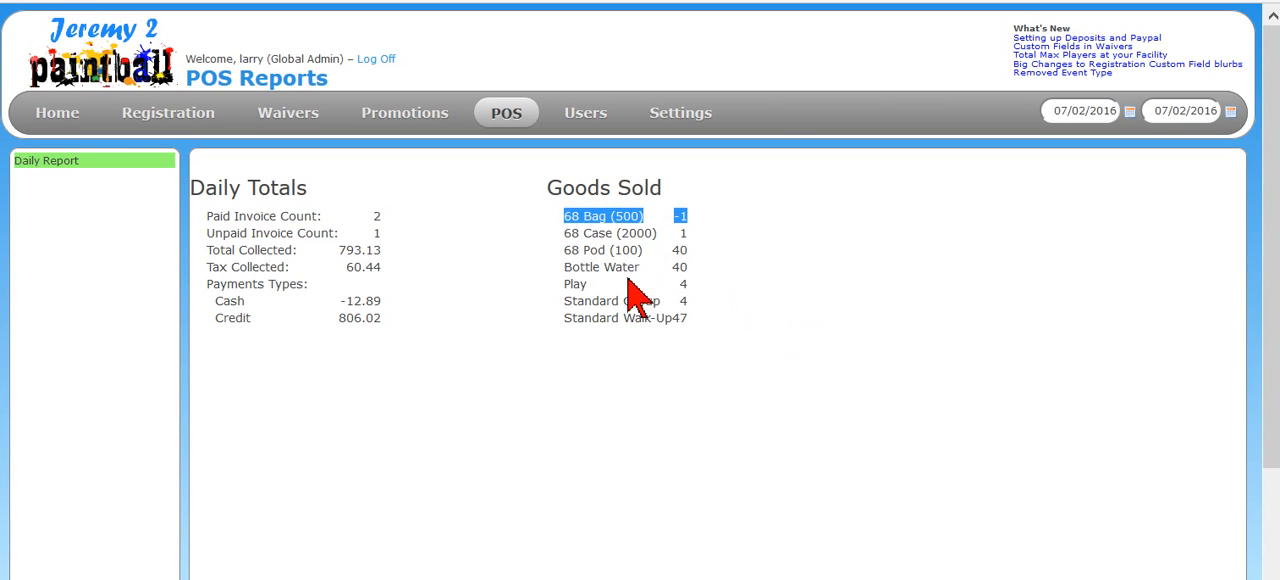
{"action": "left_click", "coordinate": [734, 234]}
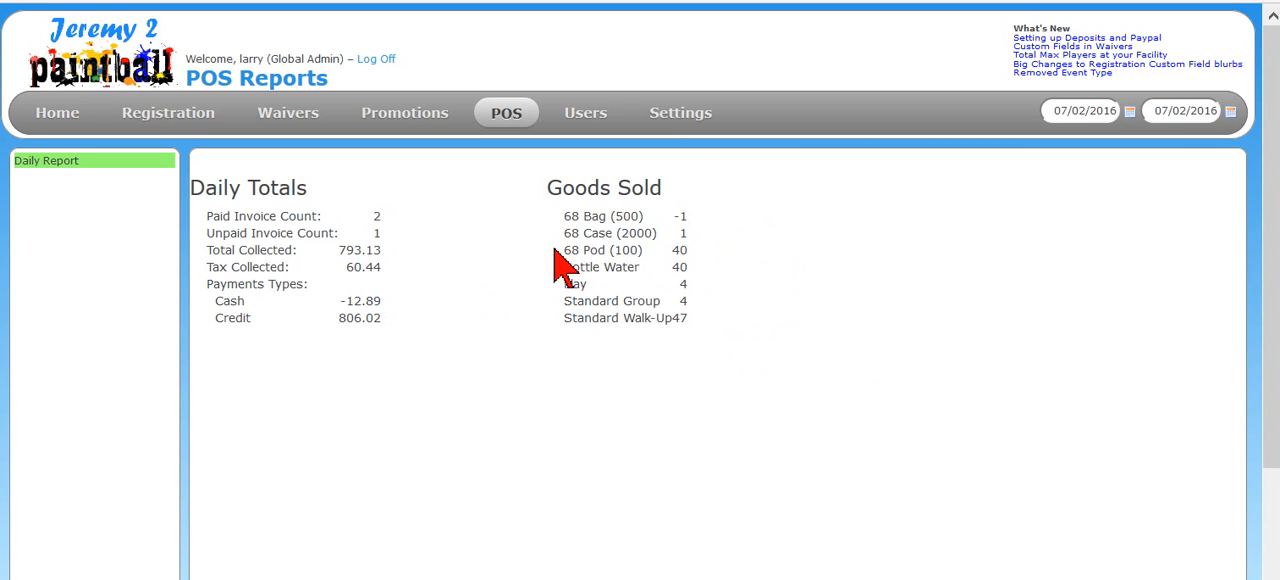
{"action": "scroll", "coordinate": [749, 371], "scroll_direction": "down", "scroll_amount": 2}
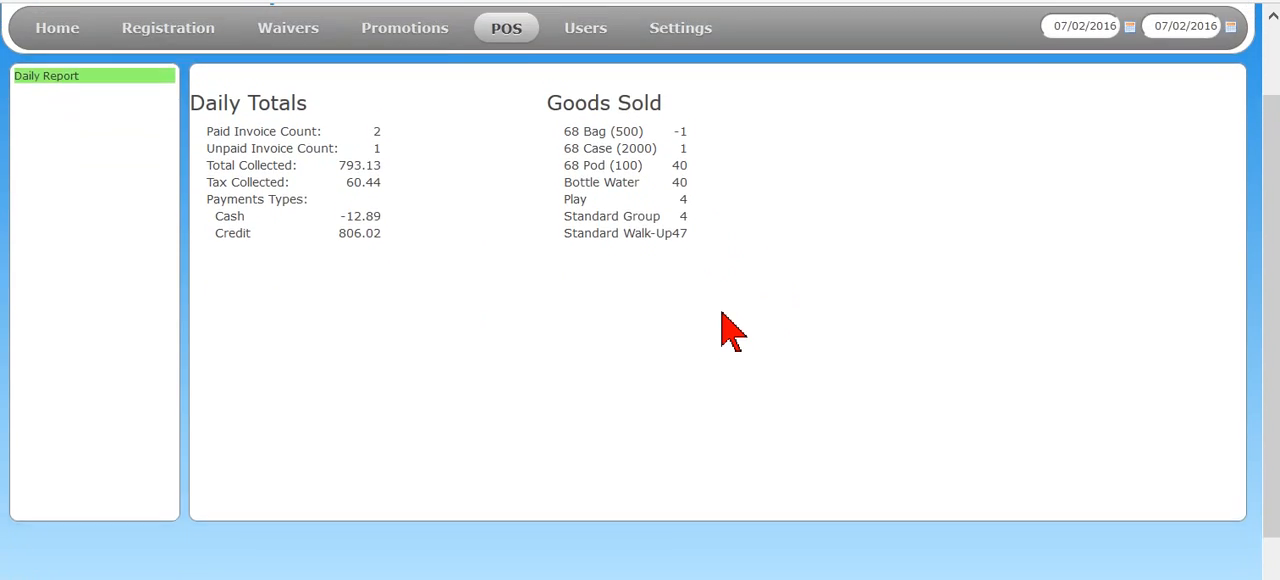
{"action": "scroll", "coordinate": [729, 329], "scroll_direction": "up", "scroll_amount": 2}
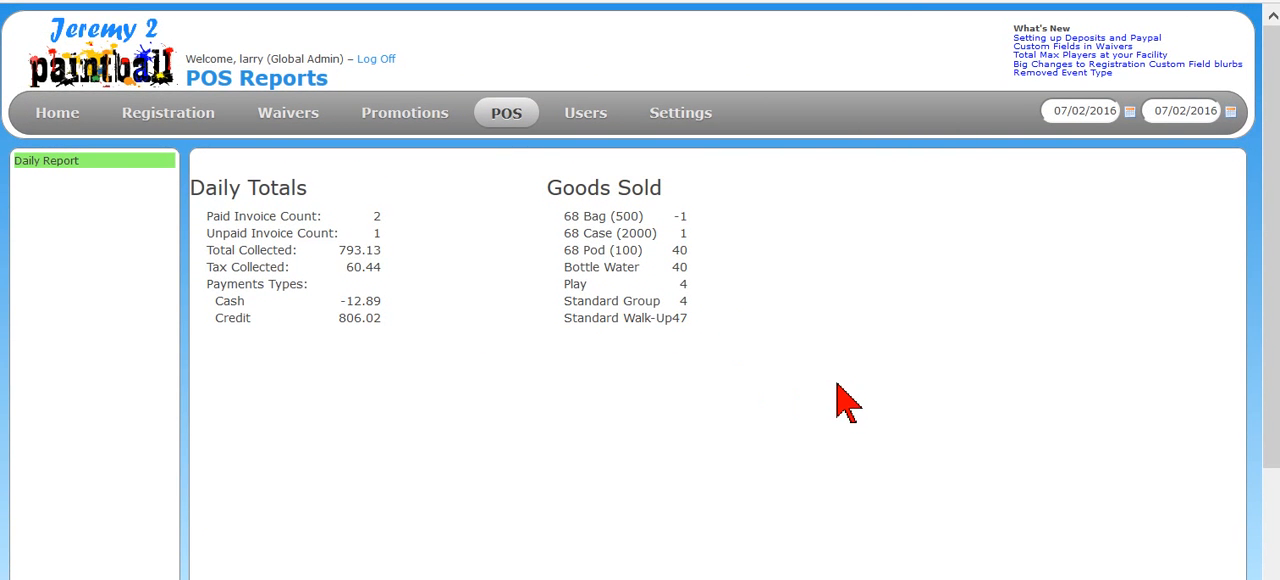
- Return to the invoices list, start a new invoice and add four Standard Group packages
{"action": "mouse_move", "coordinate": [514, 116]}
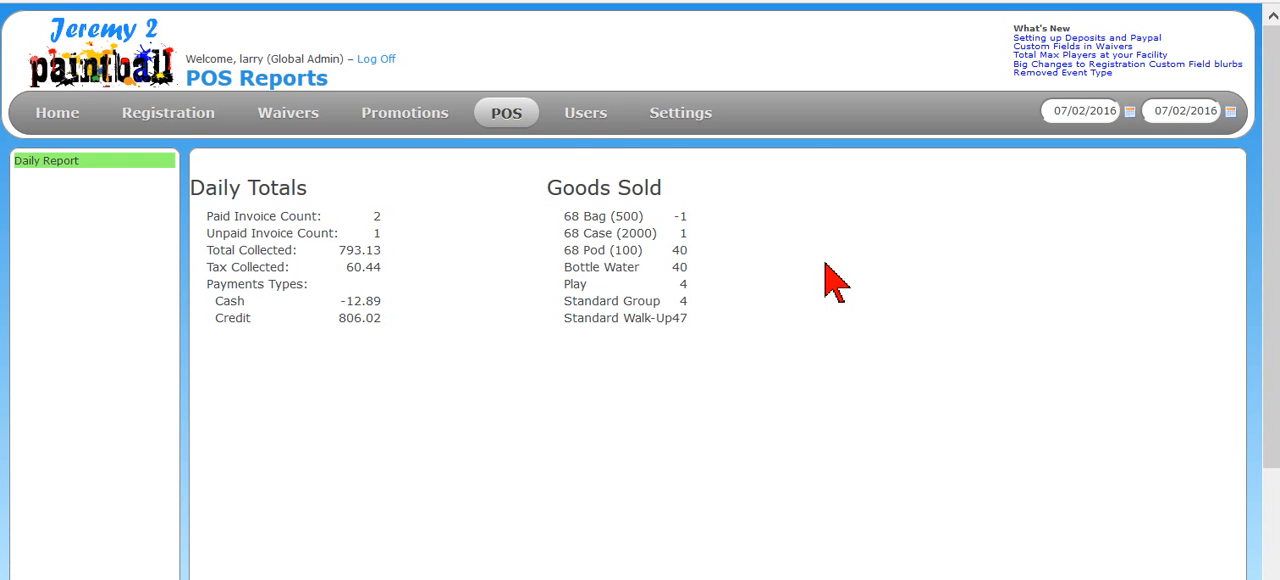
{"action": "left_click", "coordinate": [503, 118]}
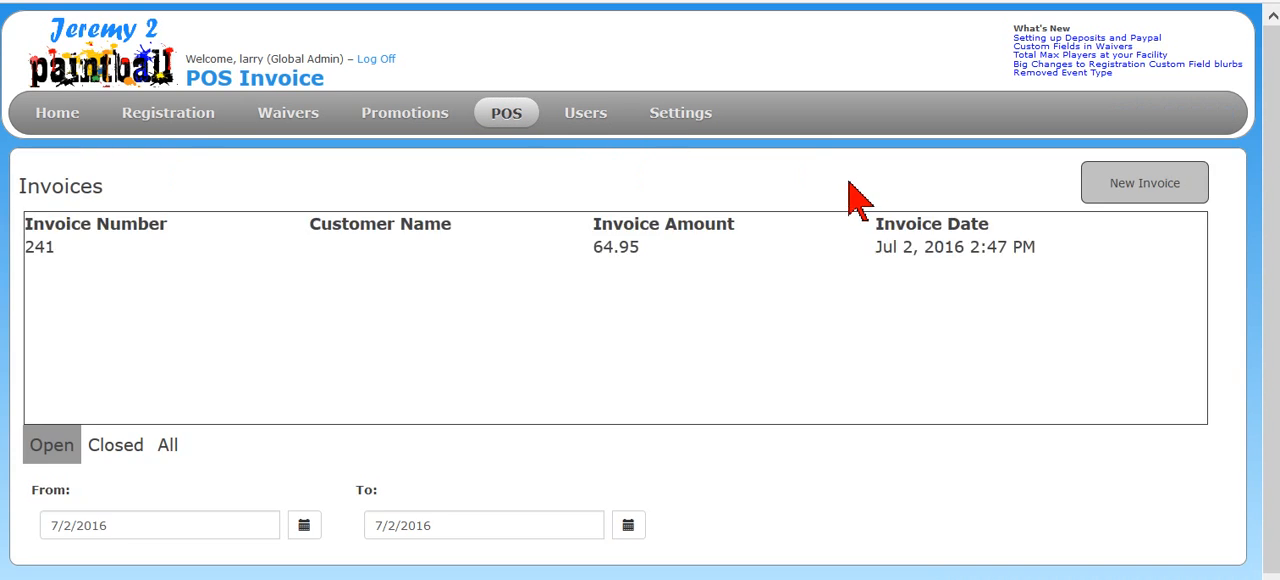
{"action": "left_click", "coordinate": [1160, 192]}
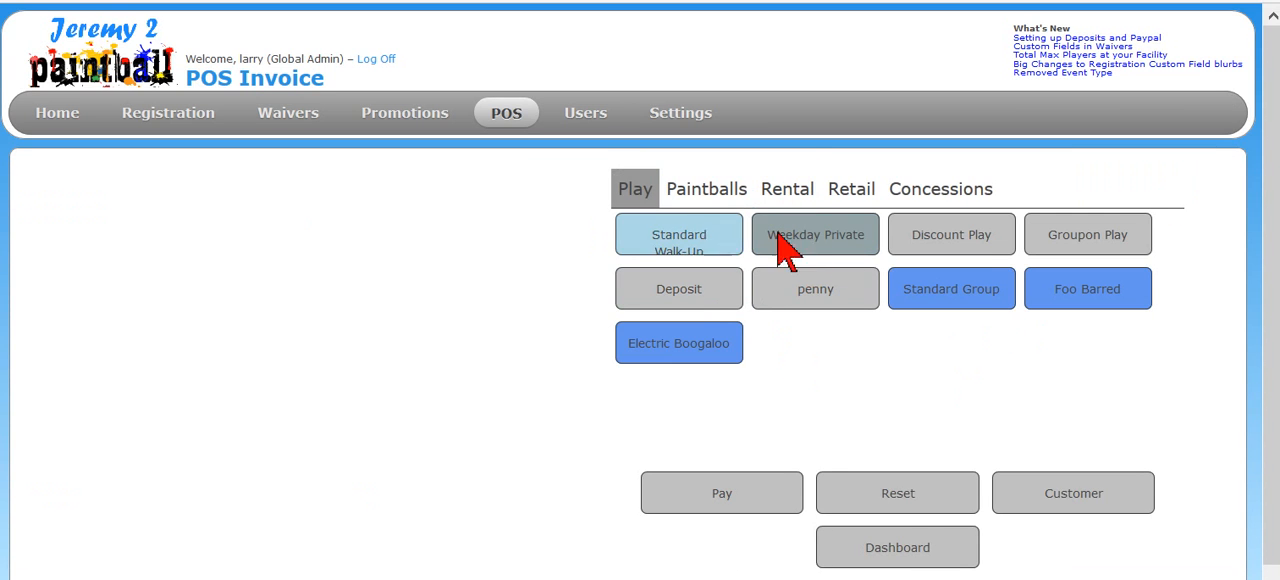
{"action": "left_click", "coordinate": [838, 255]}
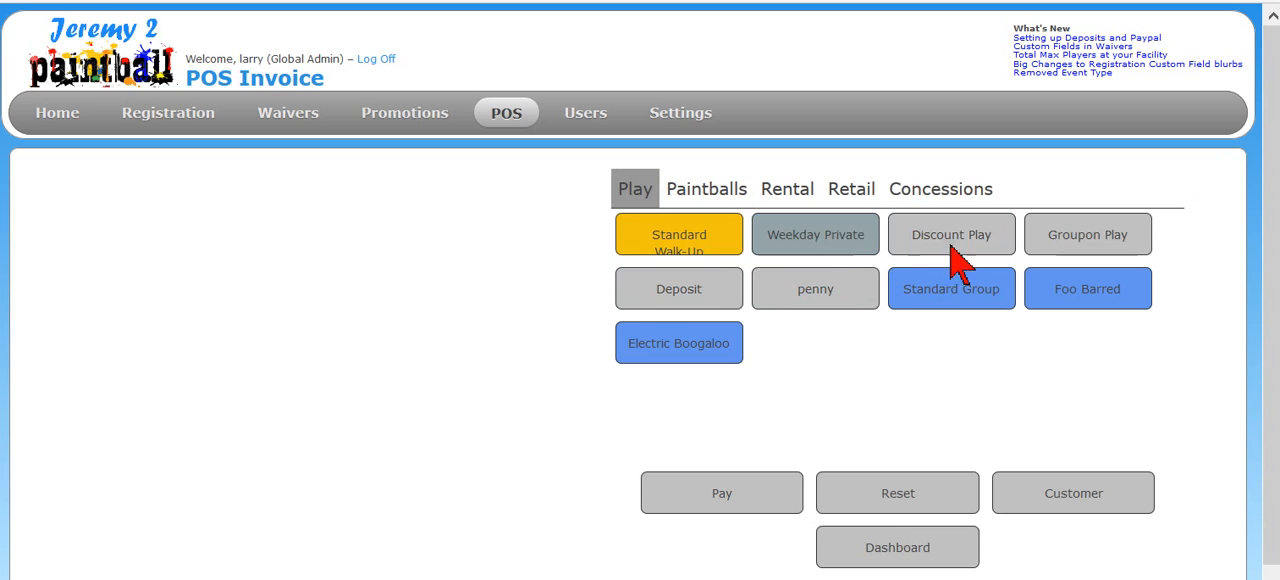
{"action": "left_click", "coordinate": [900, 304]}
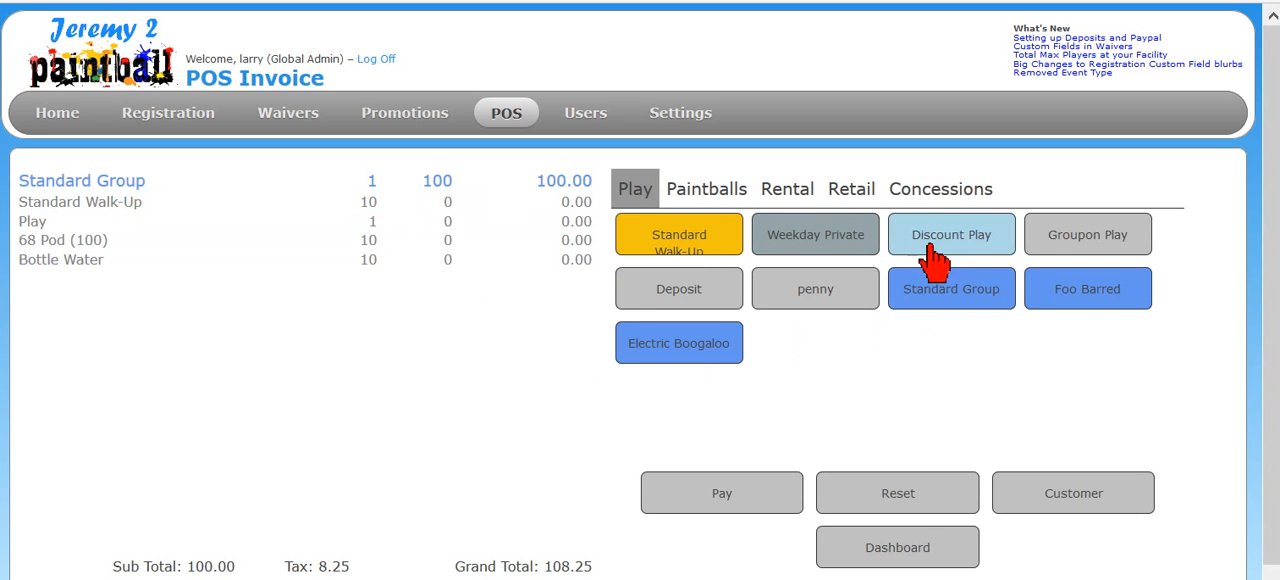
{"action": "double_click", "coordinate": [920, 296]}
{"action": "left_click", "coordinate": [920, 296]}
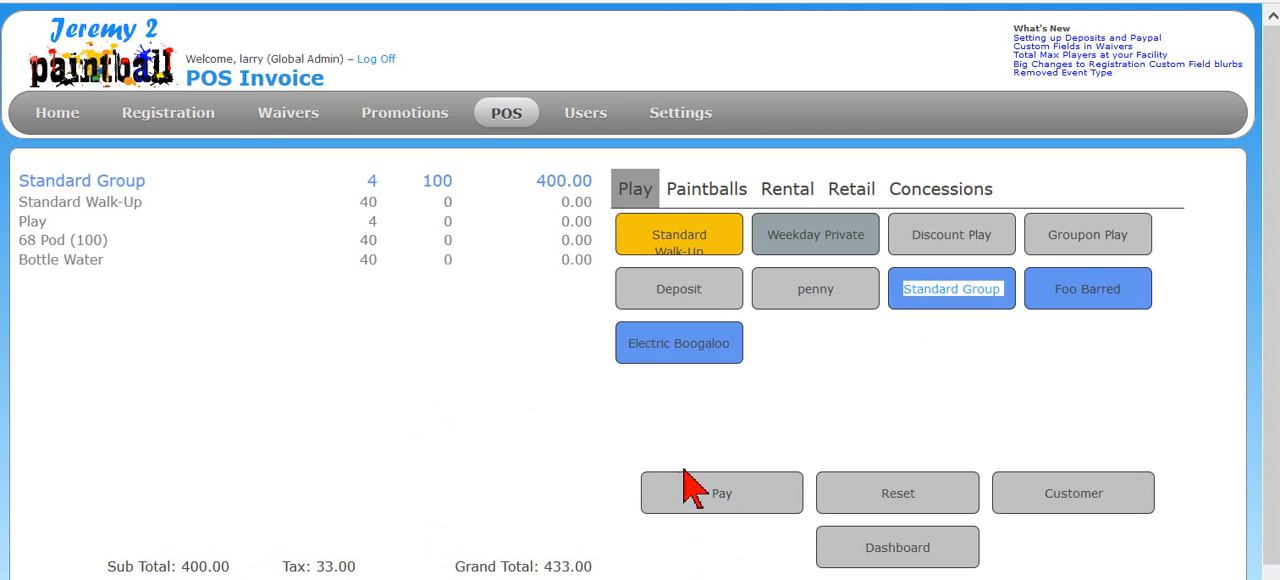
- Open the customer list for the invoice and load the Senior Frogs record to examine its tax code
{"action": "left_click", "coordinate": [1023, 503]}
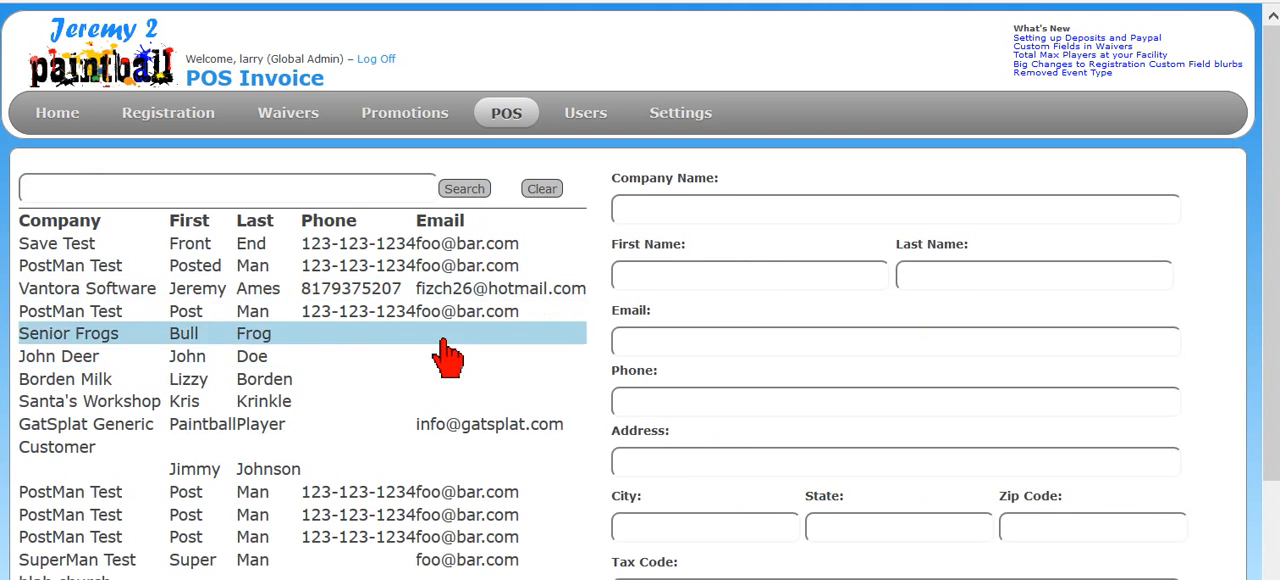
{"action": "left_click", "coordinate": [178, 336]}
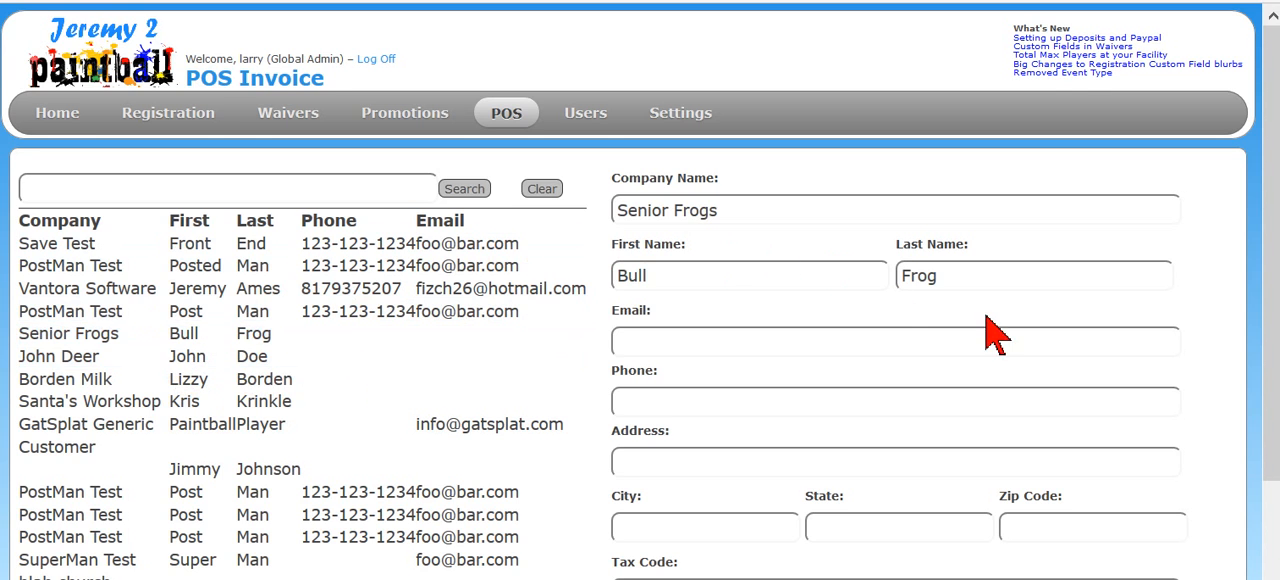
{"action": "scroll", "coordinate": [880, 360], "scroll_direction": "down", "scroll_amount": 2}
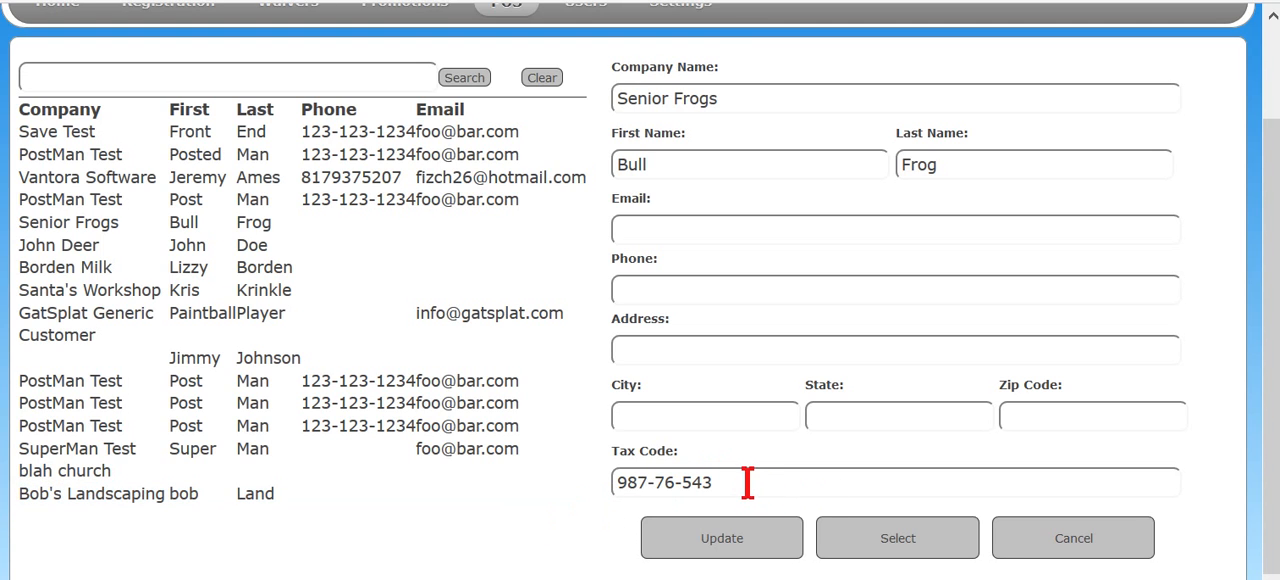
- Load the customer without a company name, enter a tax code, update the record and assign that customer to the invoice
{"action": "left_click", "coordinate": [264, 248]}
{"action": "left_click", "coordinate": [230, 368]}
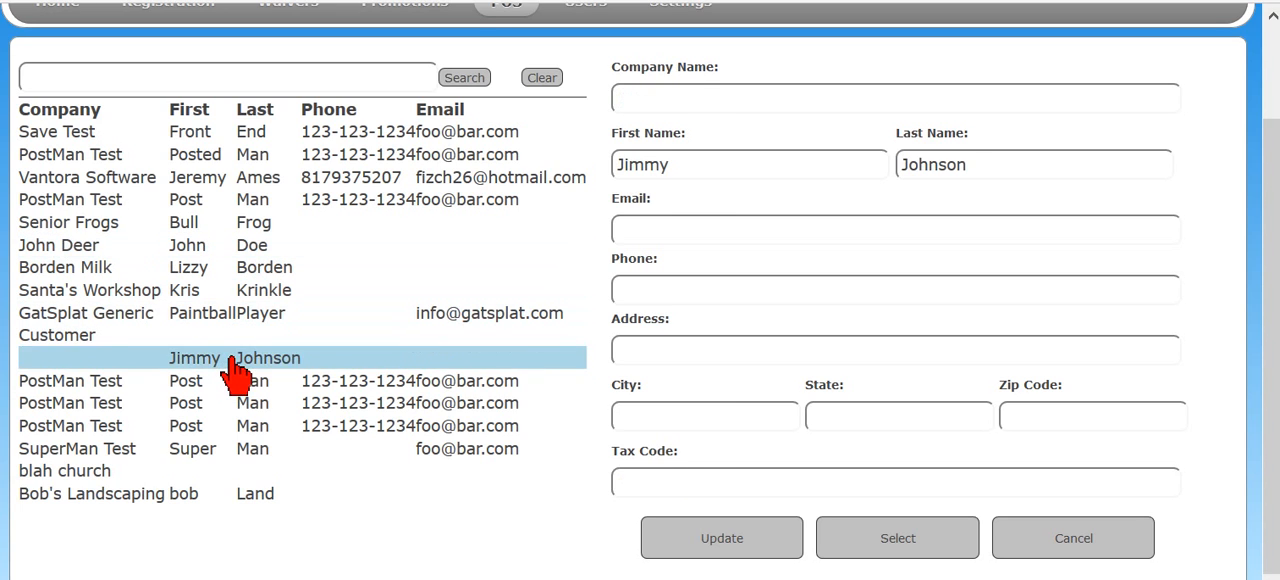
{"action": "left_click", "coordinate": [676, 476]}
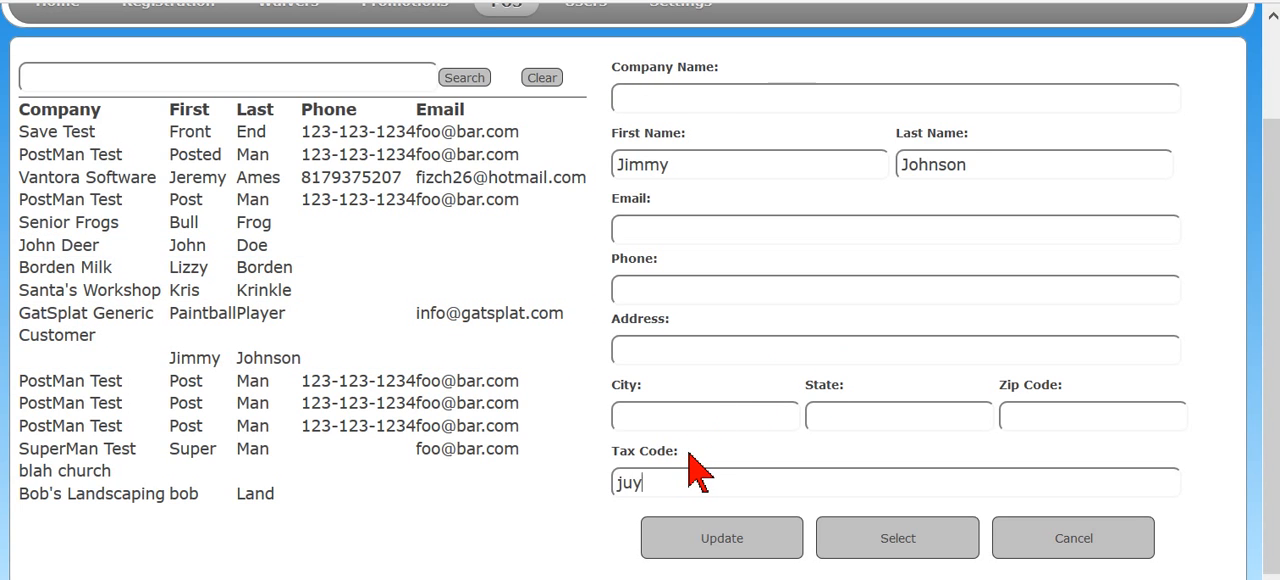
{"action": "left_click", "coordinate": [737, 540]}
{"action": "left_click", "coordinate": [910, 552]}
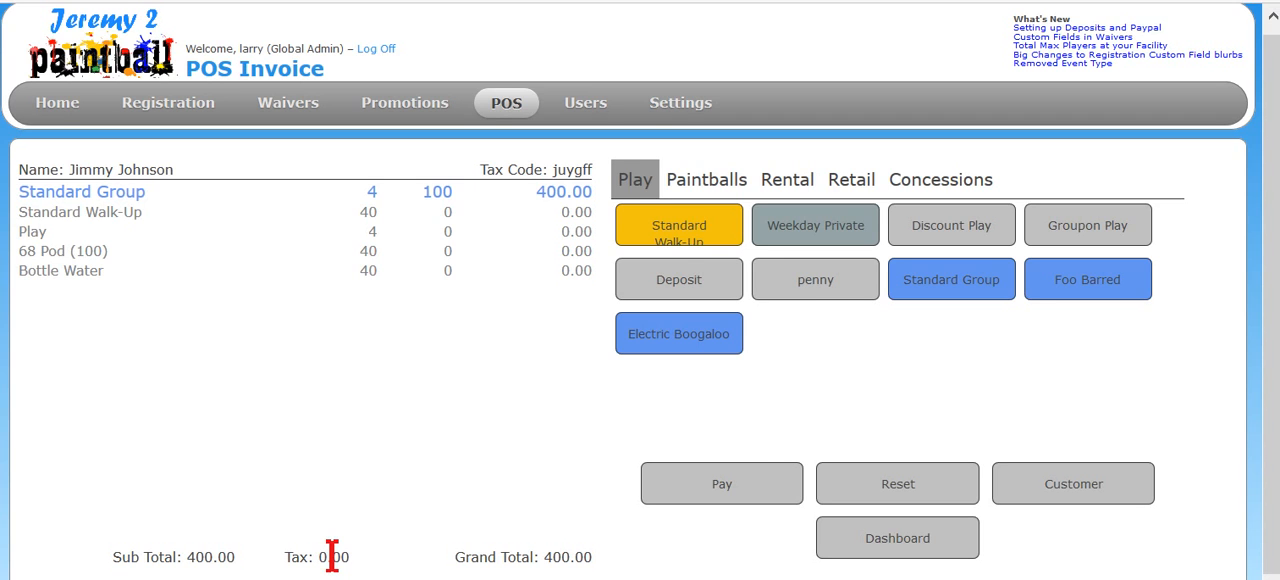
- Take payment for the invoice with 258 as an online payment and the remaining 142.00 by credit
{"action": "left_click", "coordinate": [728, 494]}
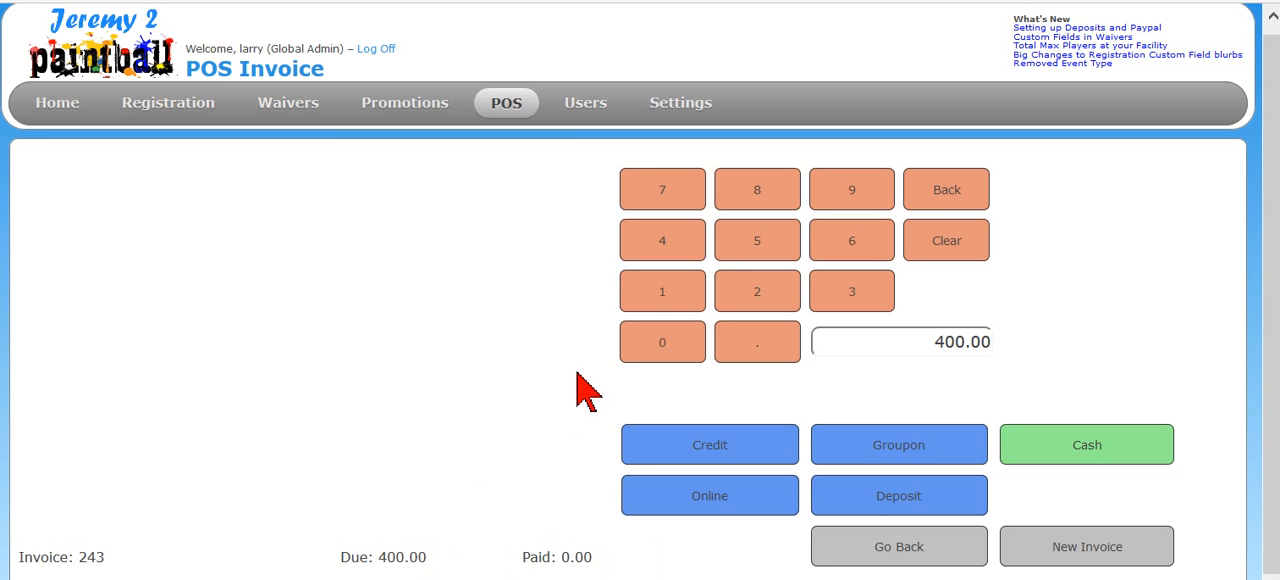
{"action": "mouse_move", "coordinate": [165, 110]}
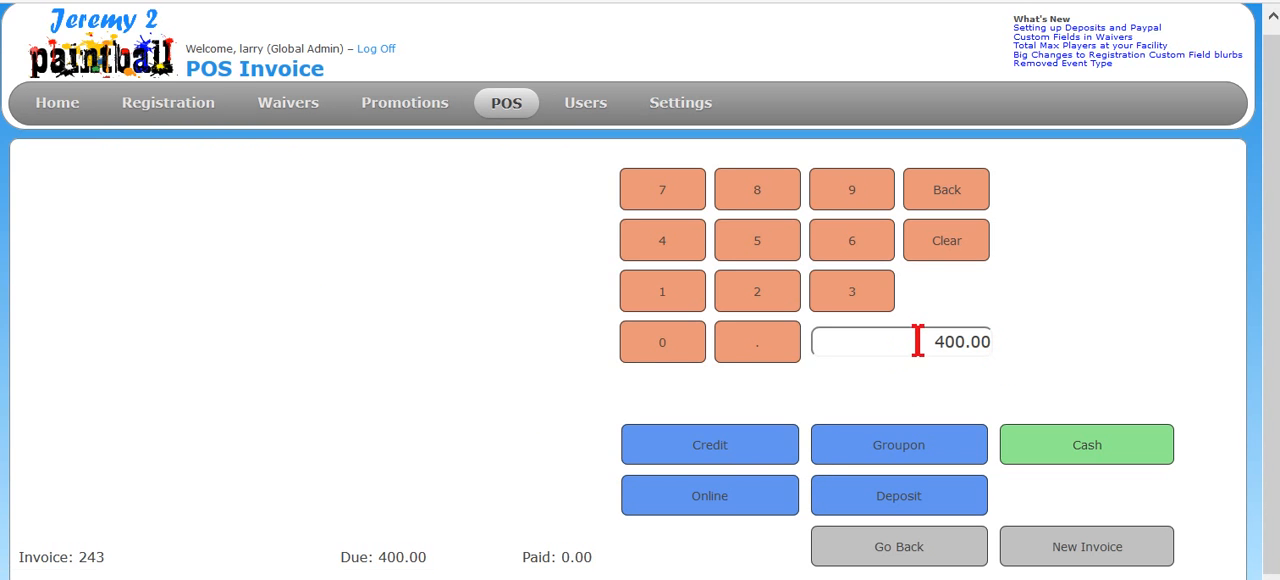
{"action": "left_click_drag", "start_coordinate": [920, 340], "coordinate": [1196, 351]}
{"action": "type", "text": "258"}
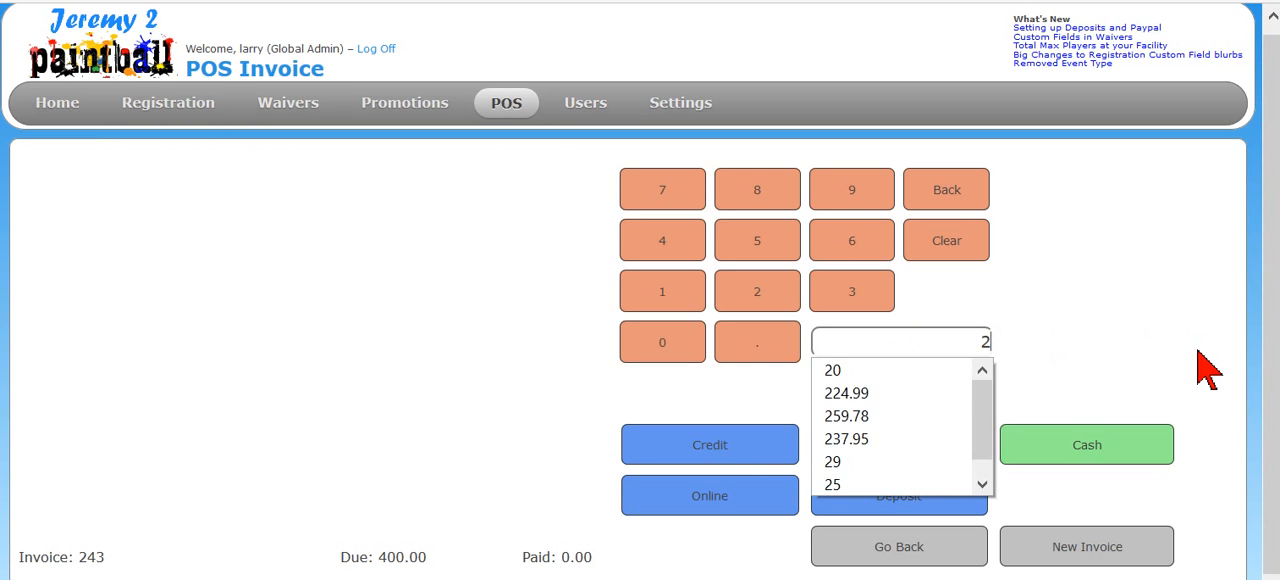
{"action": "left_click", "coordinate": [662, 506]}
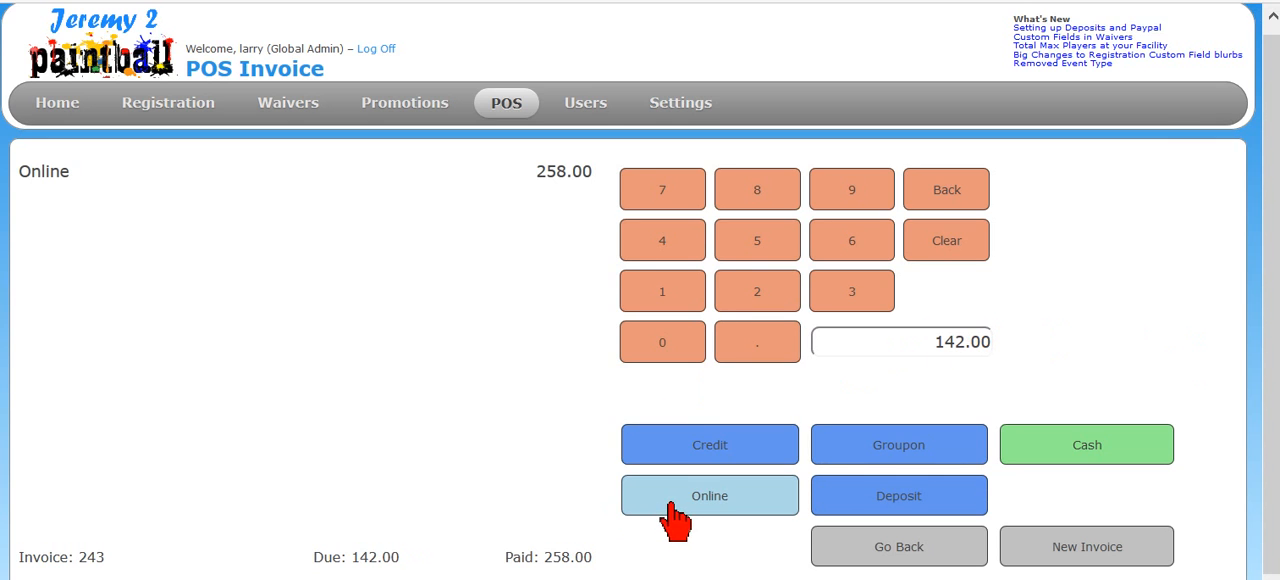
{"action": "left_click", "coordinate": [723, 457]}
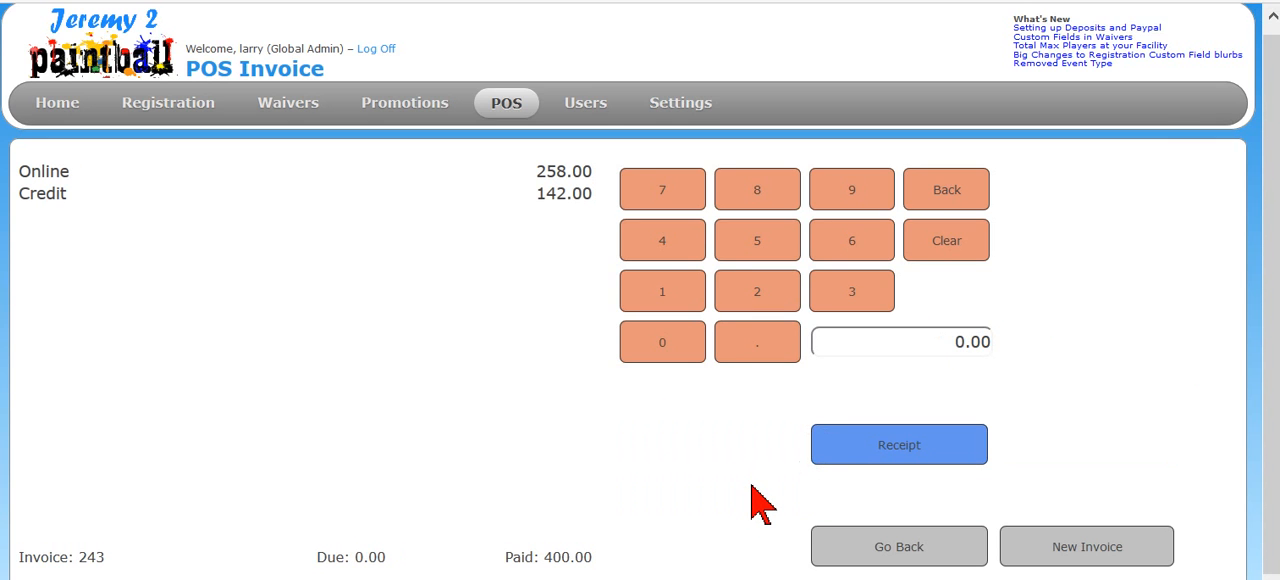